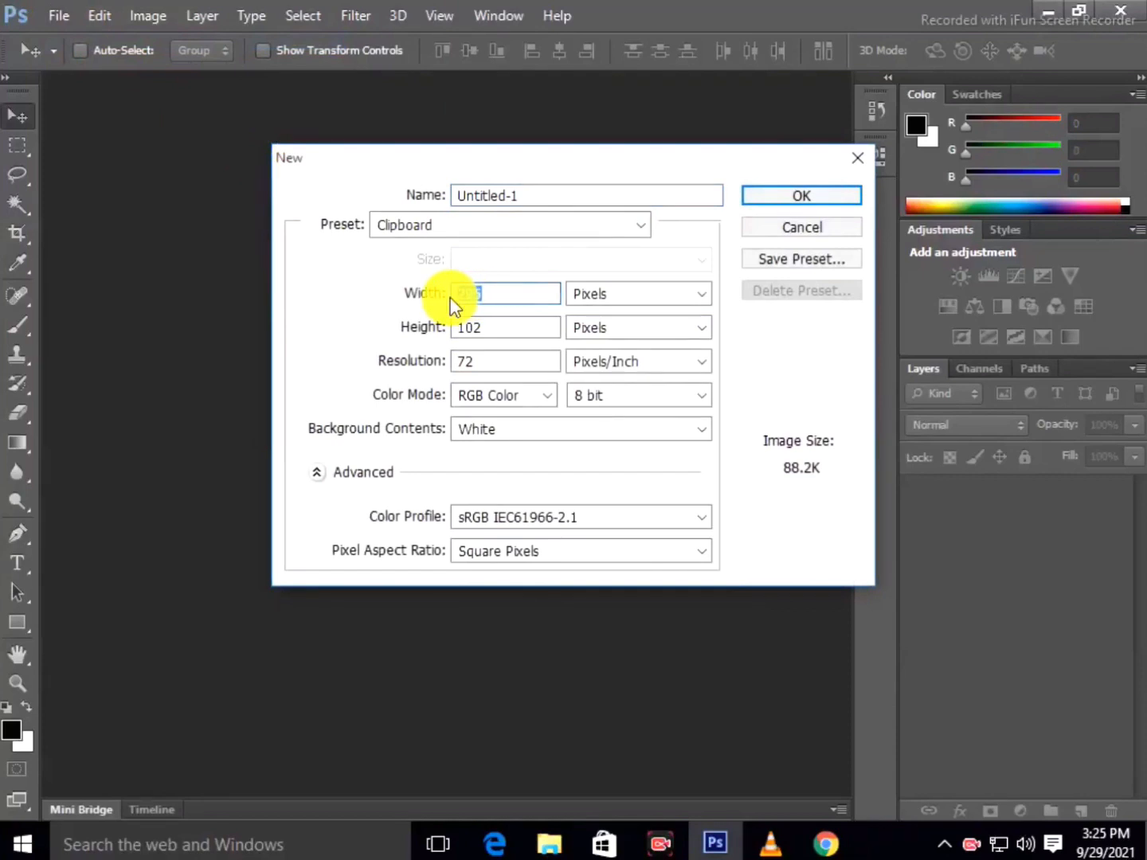
Create a 1500 × 1500 pixel document at 300 pixels/inch and convert its locked background into a regular layer
double_click(481, 297)
key(BackSpace)
text(1500)
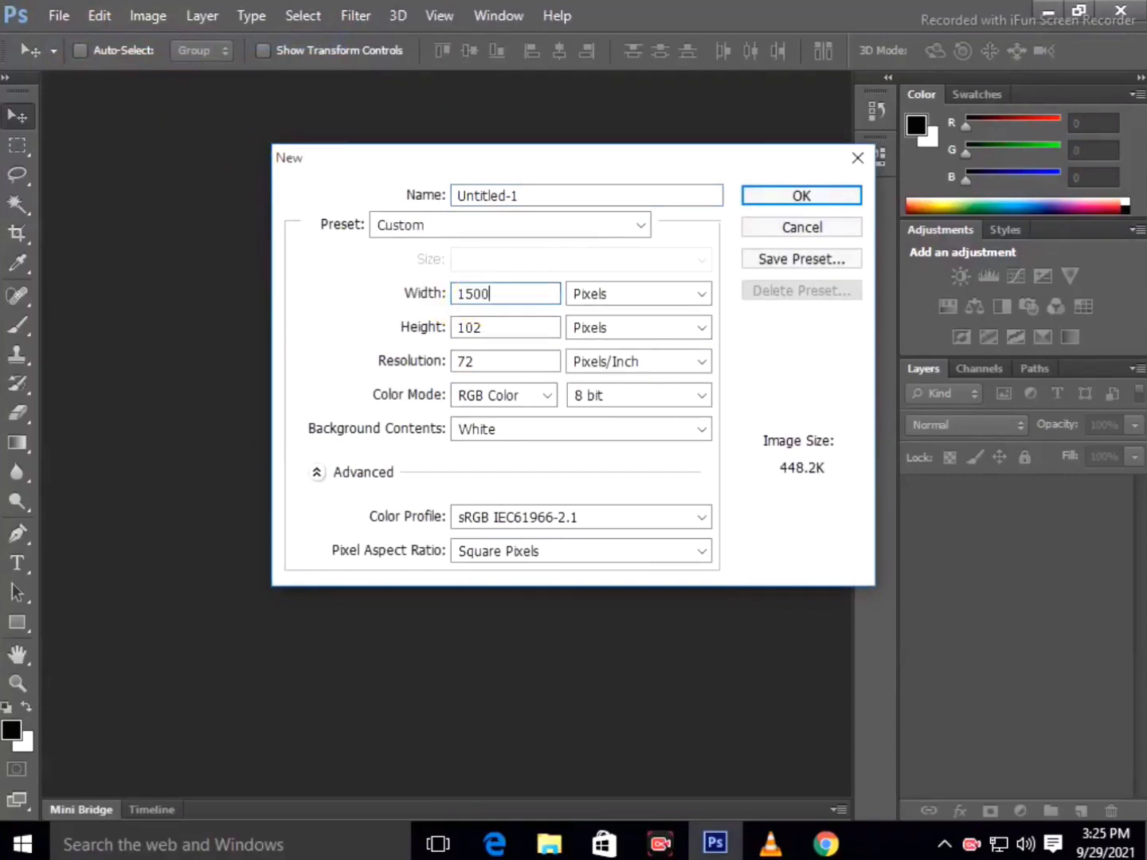
drag(490, 333, 447, 339)
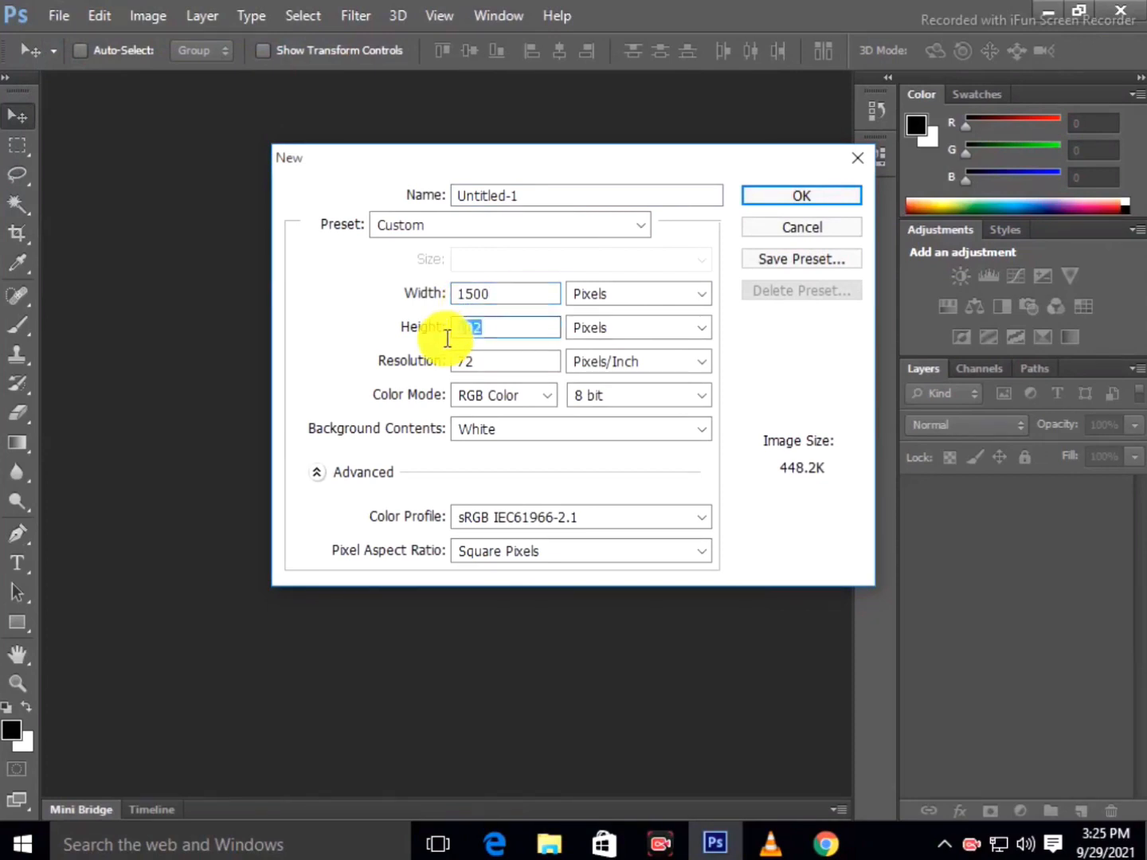
text(1500)
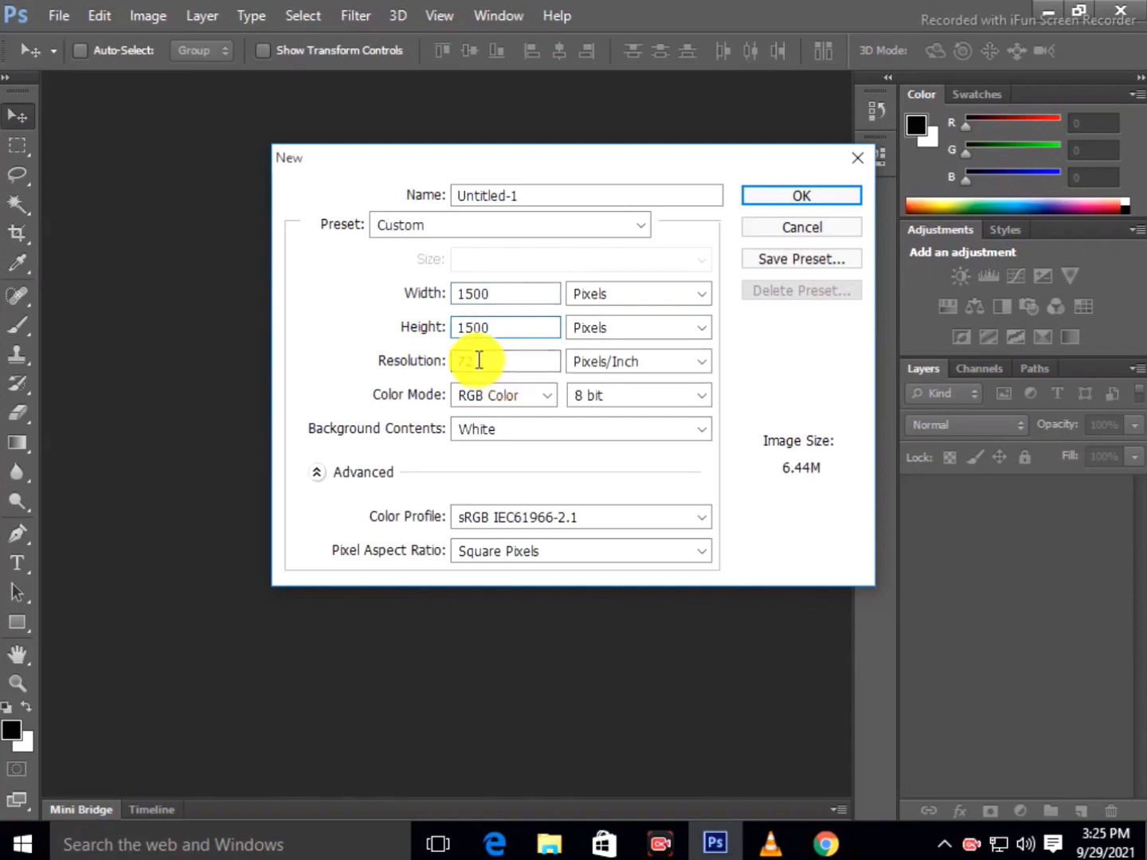
drag(477, 361, 437, 367)
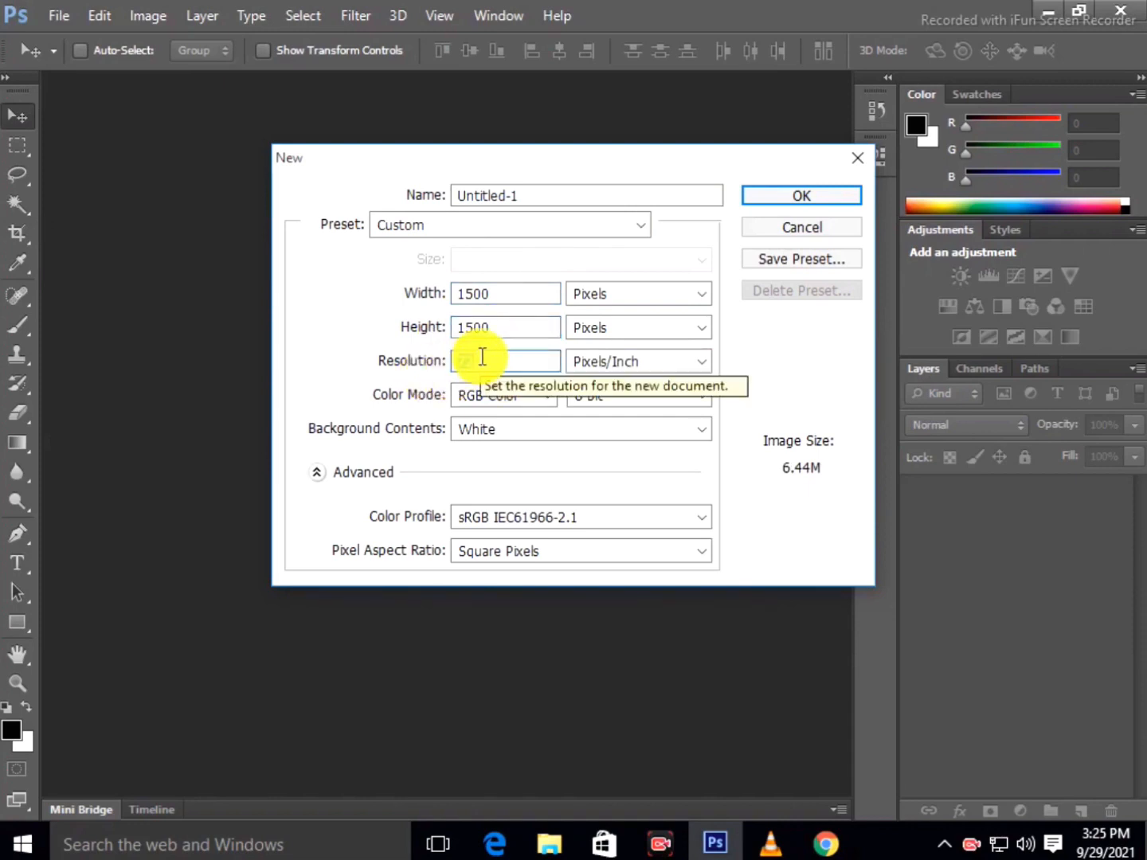
text(300)
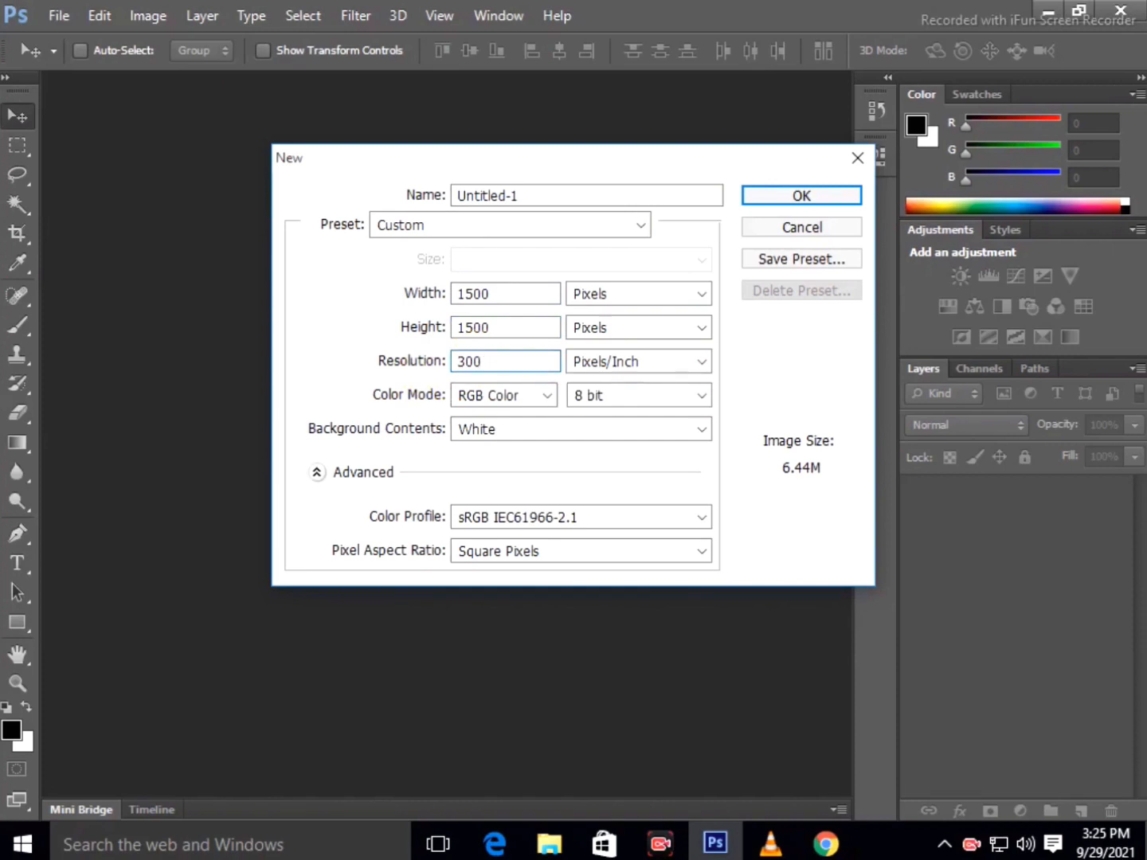
click(760, 198)
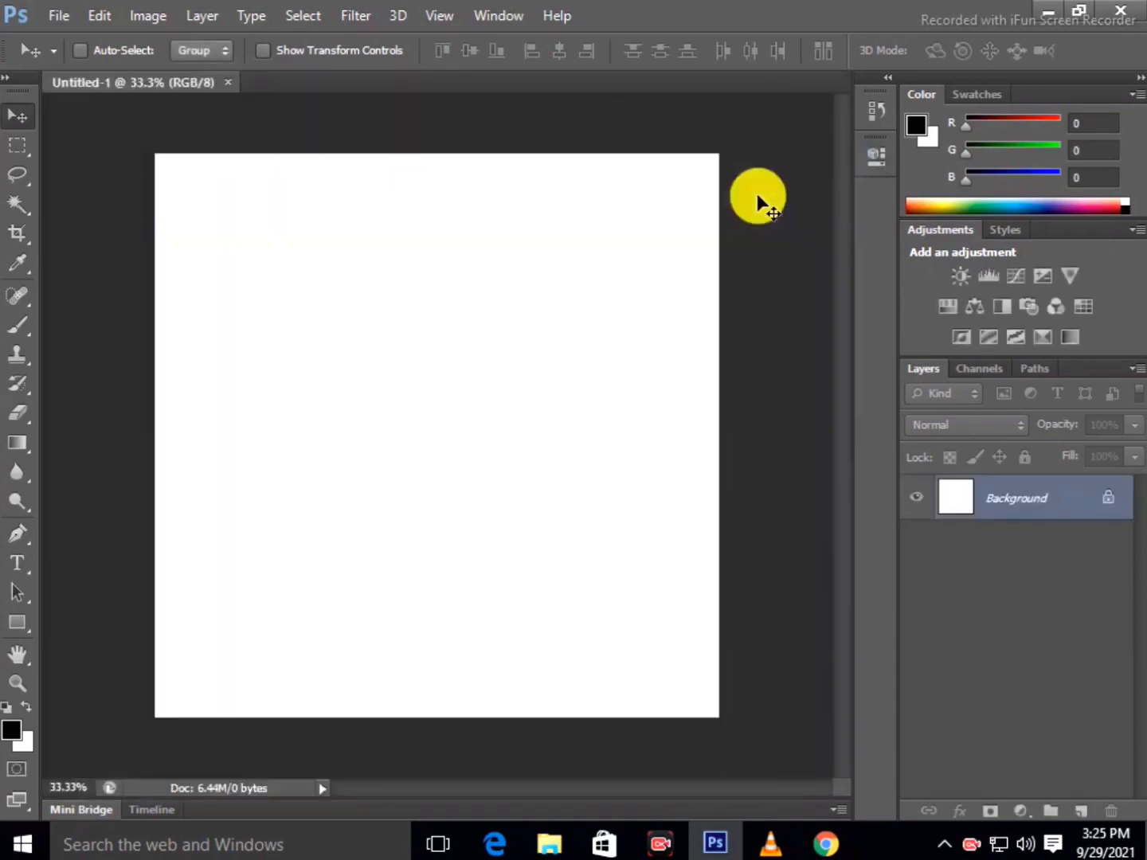
double_click(1024, 502)
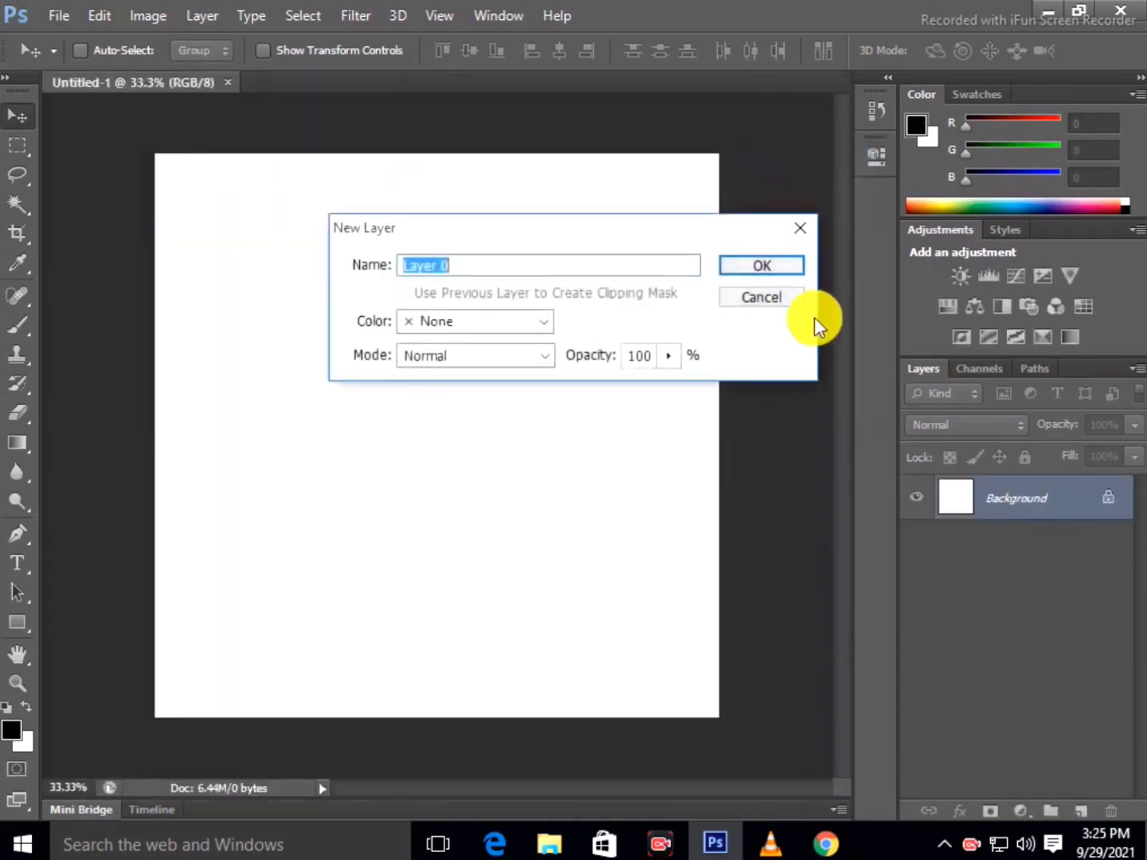
click(771, 265)
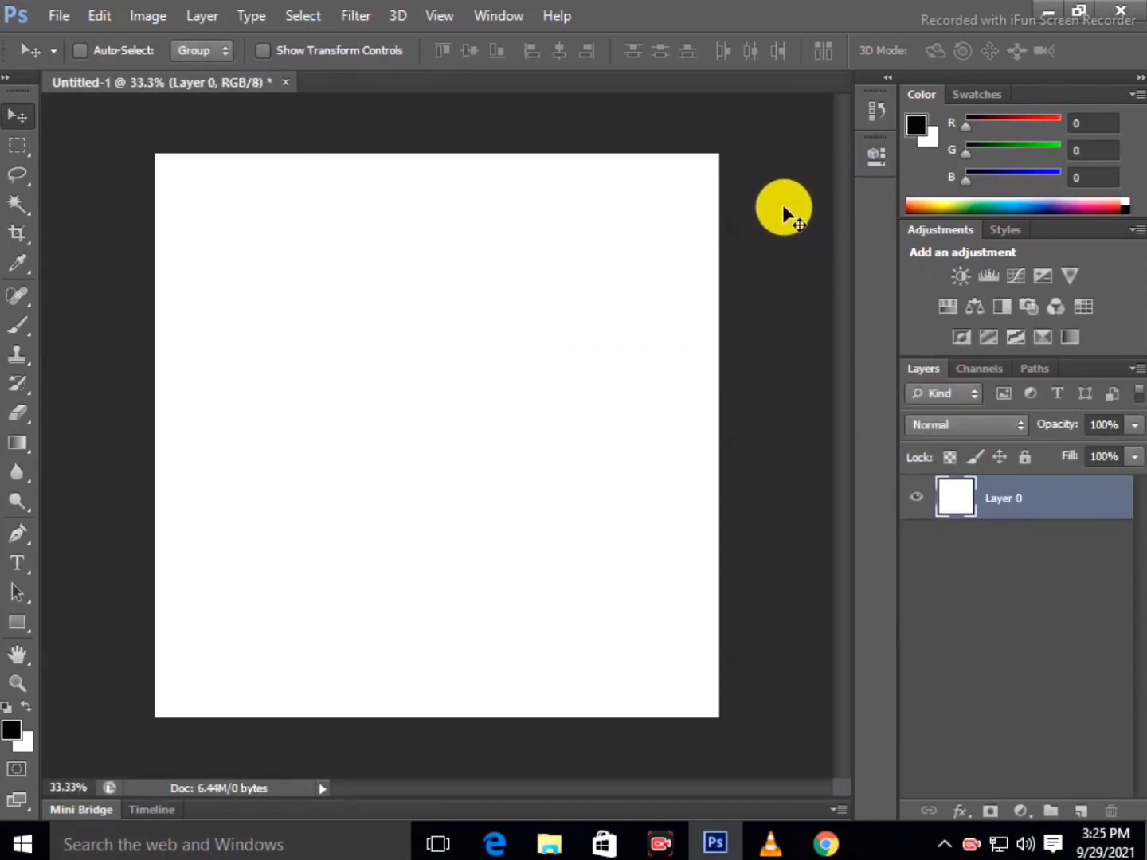
Place the peeled banana image, scale it proportionally to about 42.5%, and move it slightly down on the canvas
click(51, 24)
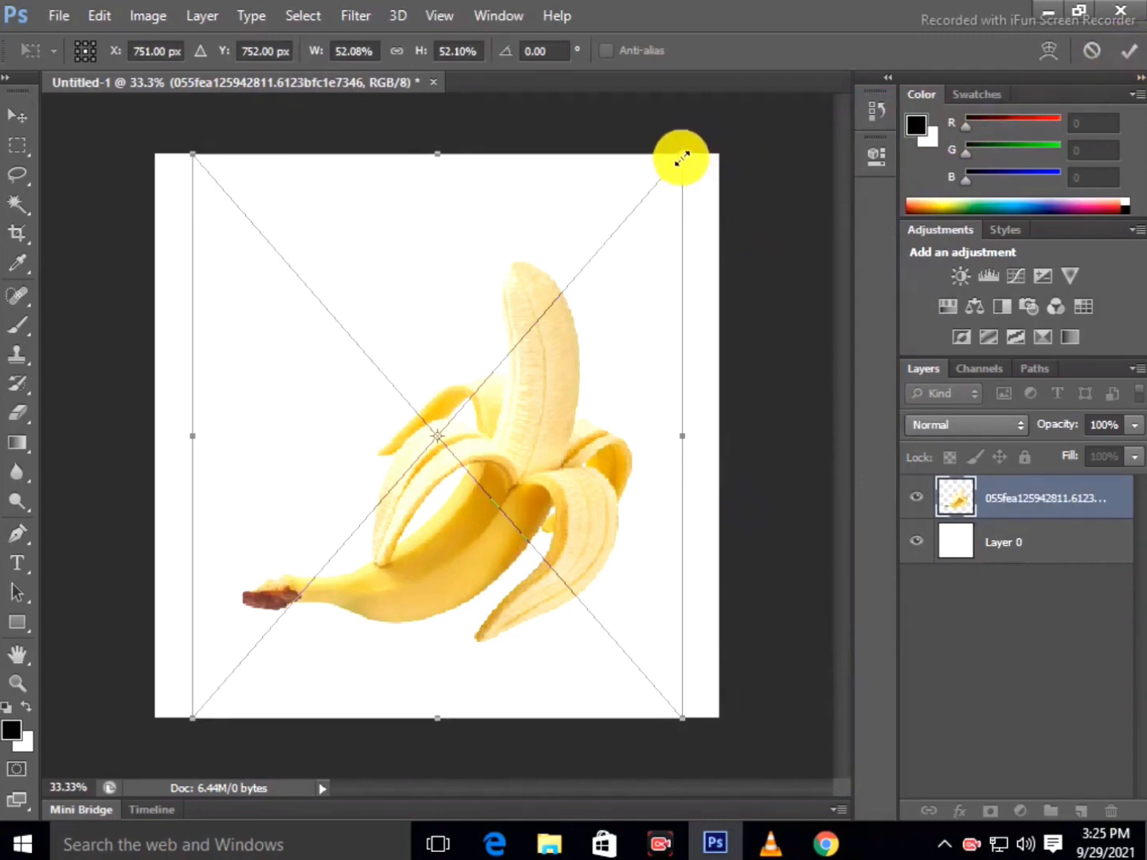
drag(682, 158, 646, 218)
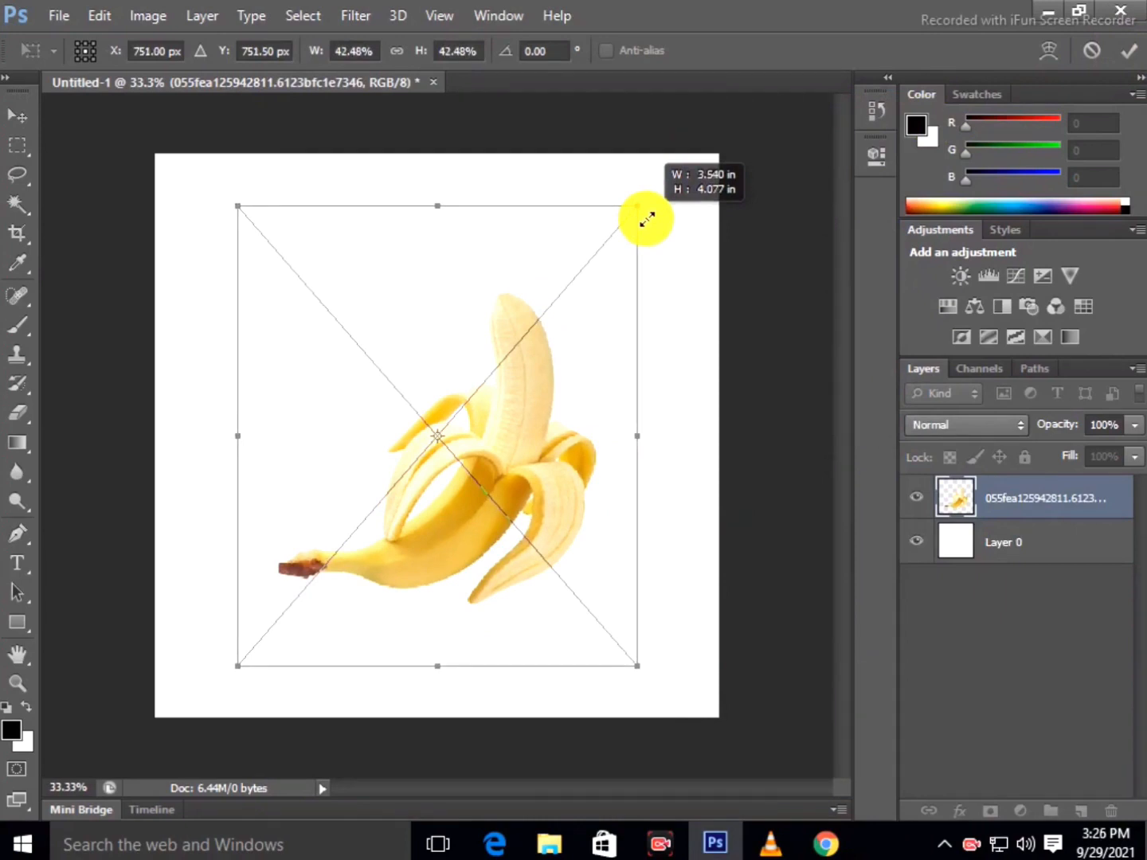
click(1126, 52)
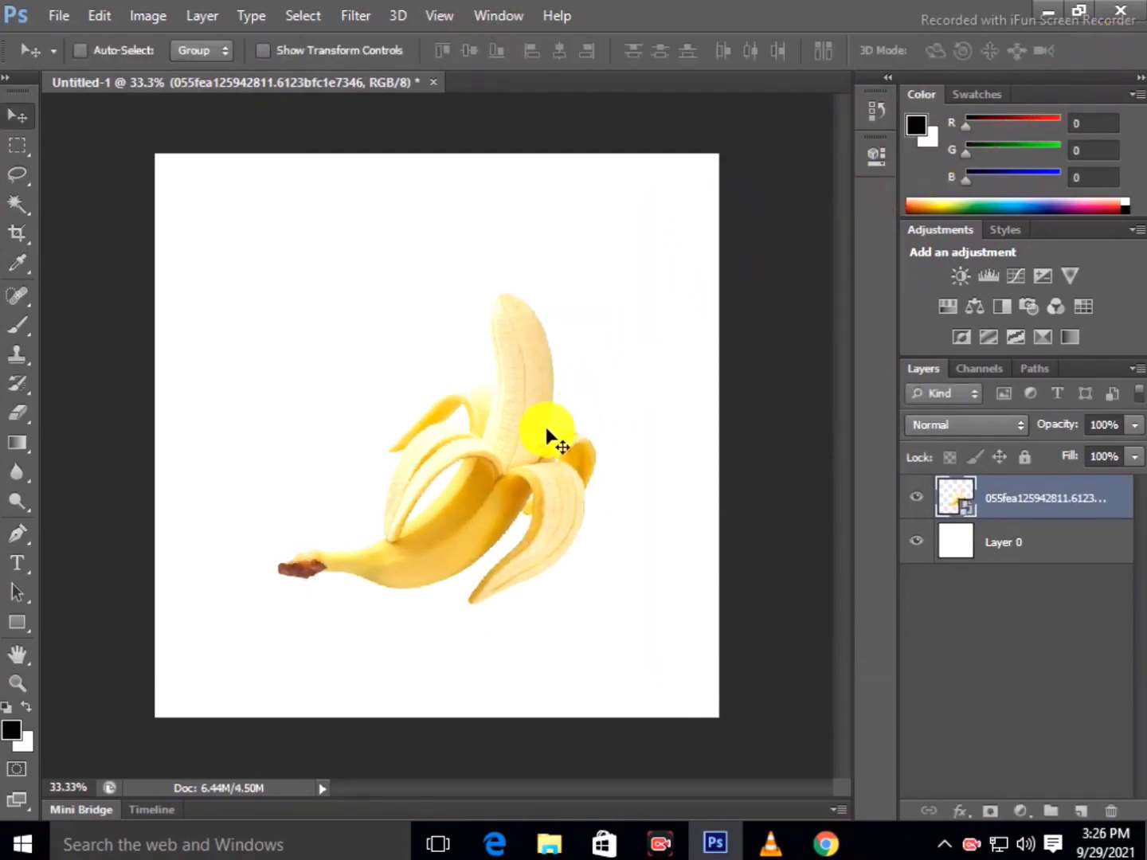
drag(526, 442, 520, 470)
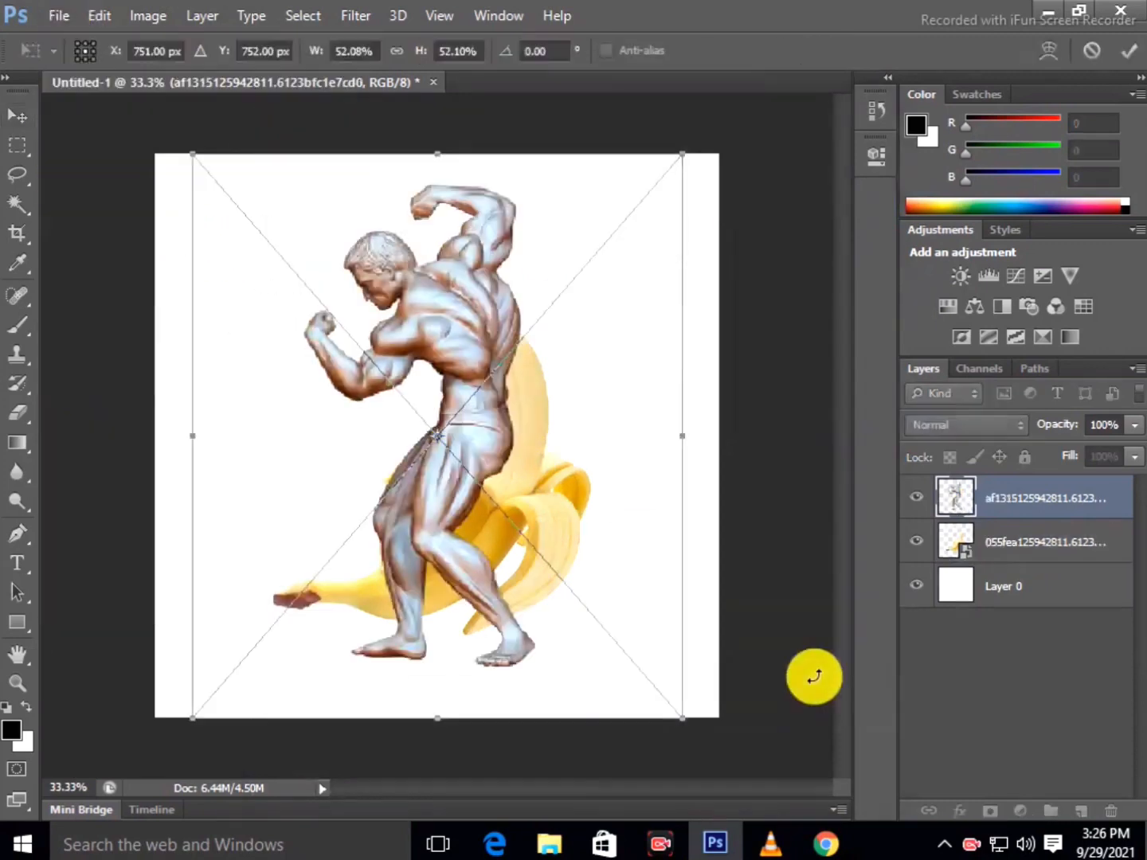
Place the muscular statue image over the banana's peeled tip and erase its body below the waist with a hard 189 px eraser
drag(465, 422, 525, 430)
key(Return)
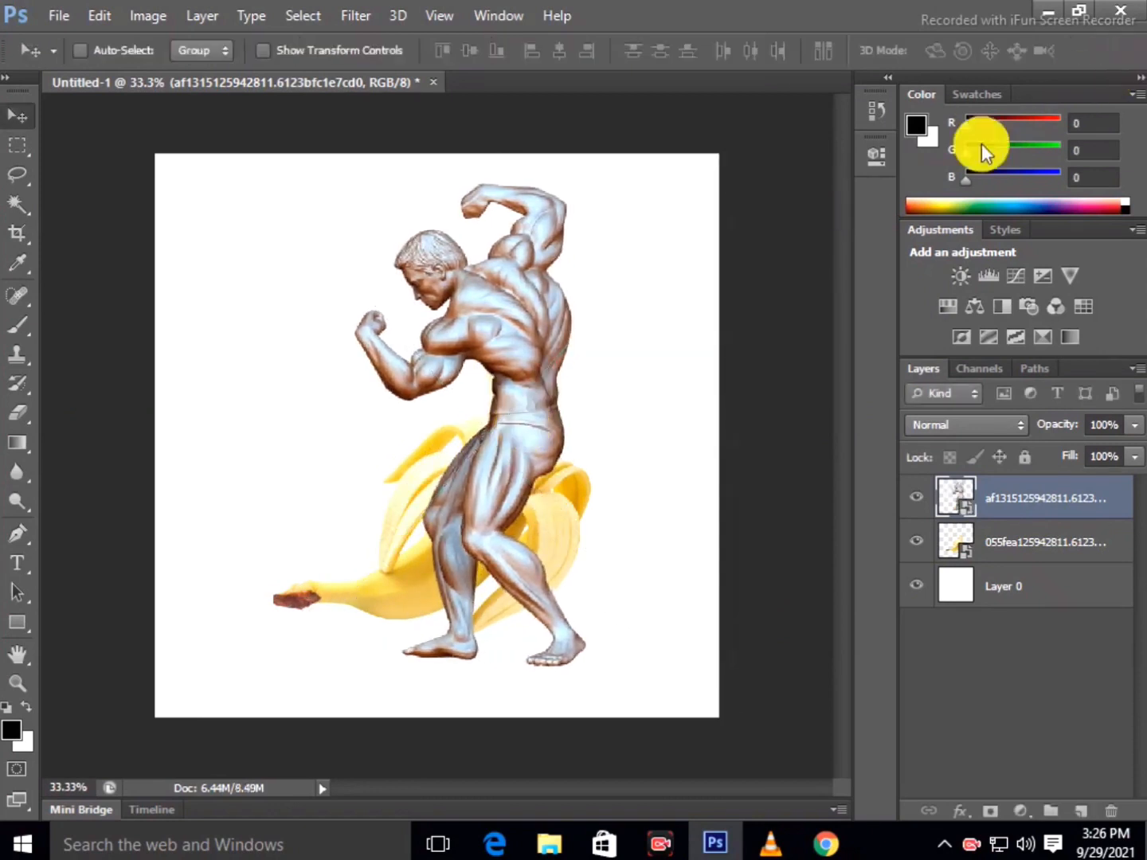
click(19, 412)
click(110, 47)
click(80, 225)
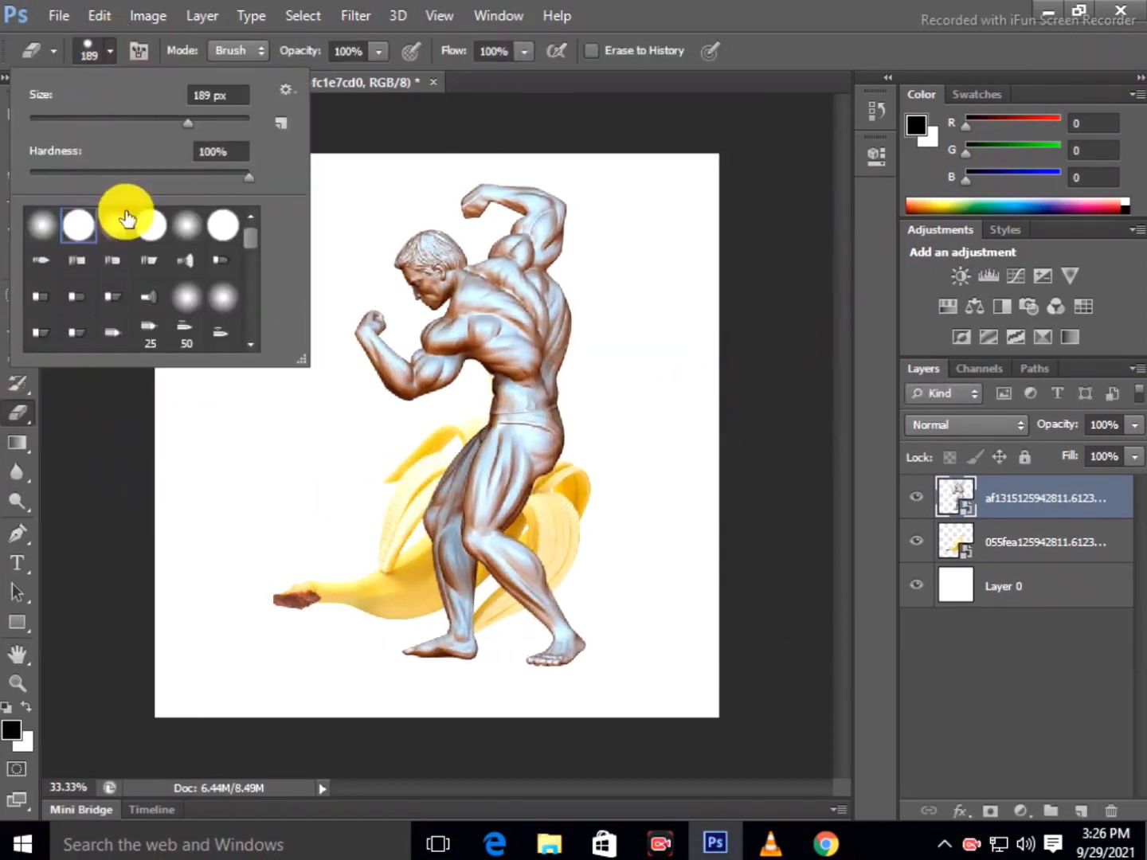
click(678, 504)
click(563, 353)
mouse_move(552, 633)
mouse_down()
mouse_move(485, 540)
mouse_move(422, 613)
mouse_move(420, 525)
mouse_move(483, 497)
mouse_move(436, 481)
mouse_move(497, 475)
mouse_move(429, 430)
mouse_move(530, 446)
mouse_move(583, 438)
mouse_move(472, 433)
mouse_move(525, 454)
mouse_move(608, 462)
mouse_move(627, 451)
mouse_up()
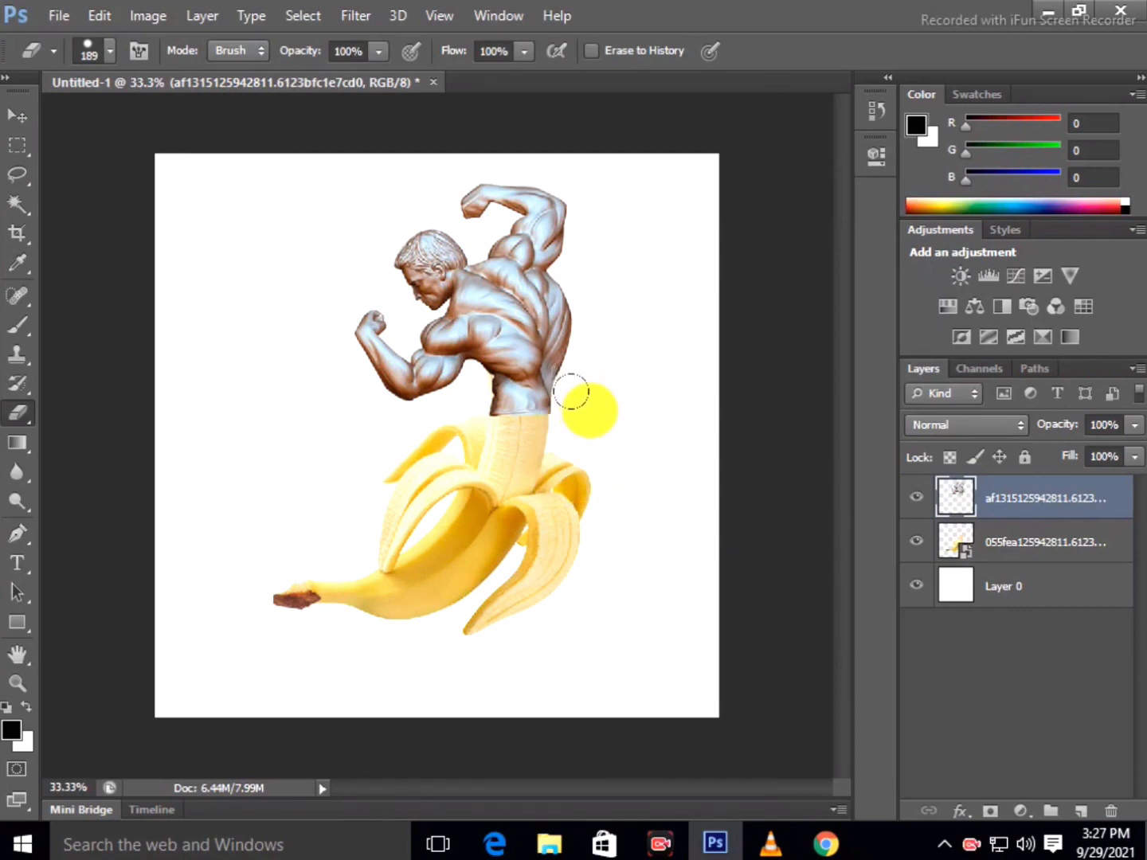
key(v)
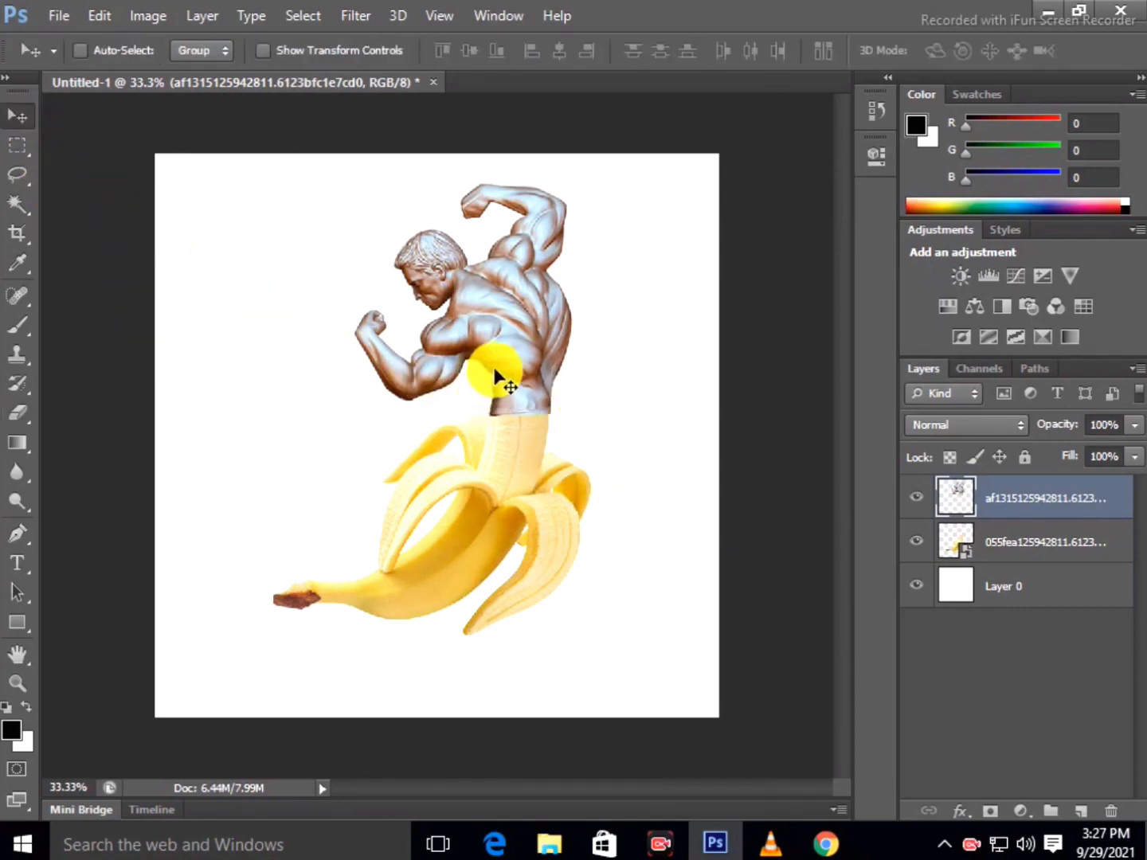
Colorize the statue layer yellow using Hue/Saturation with hue 53, saturation 77 and lightness +25
click(148, 18)
mouse_move(182, 73)
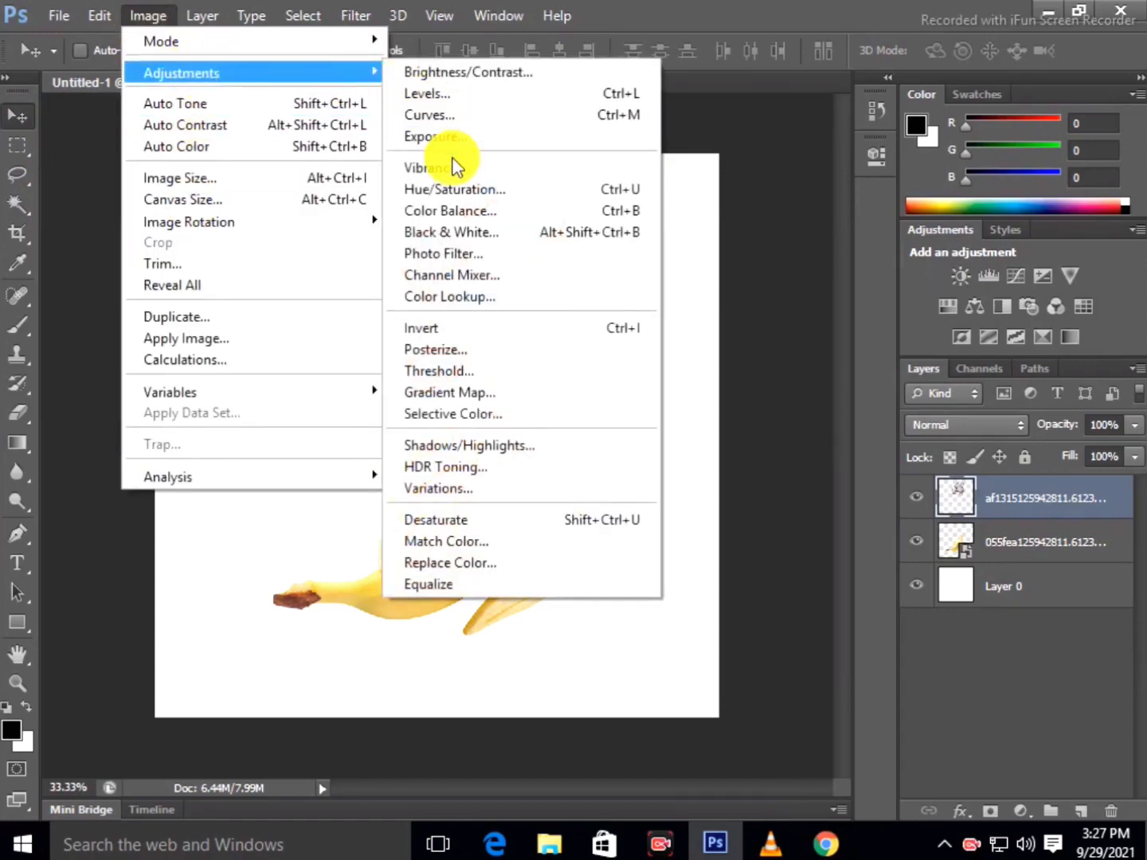
click(454, 190)
click(1036, 435)
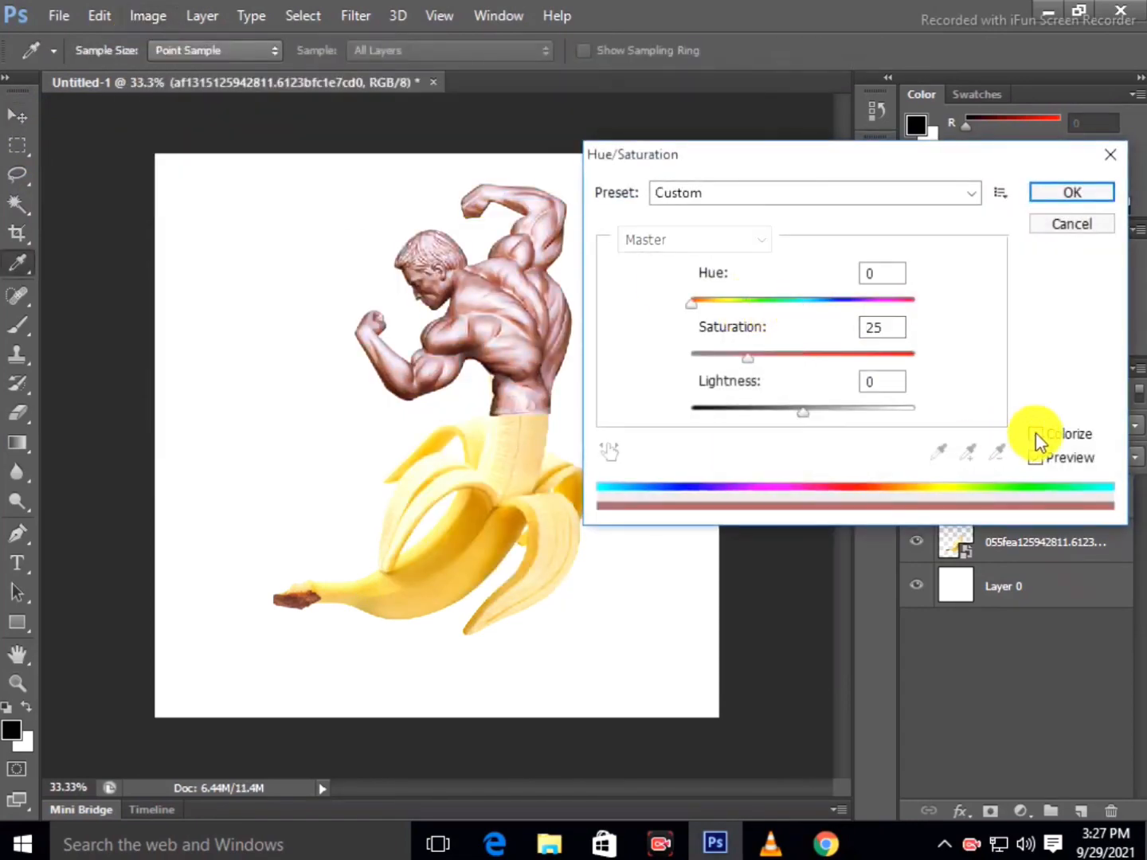
drag(692, 305, 857, 355)
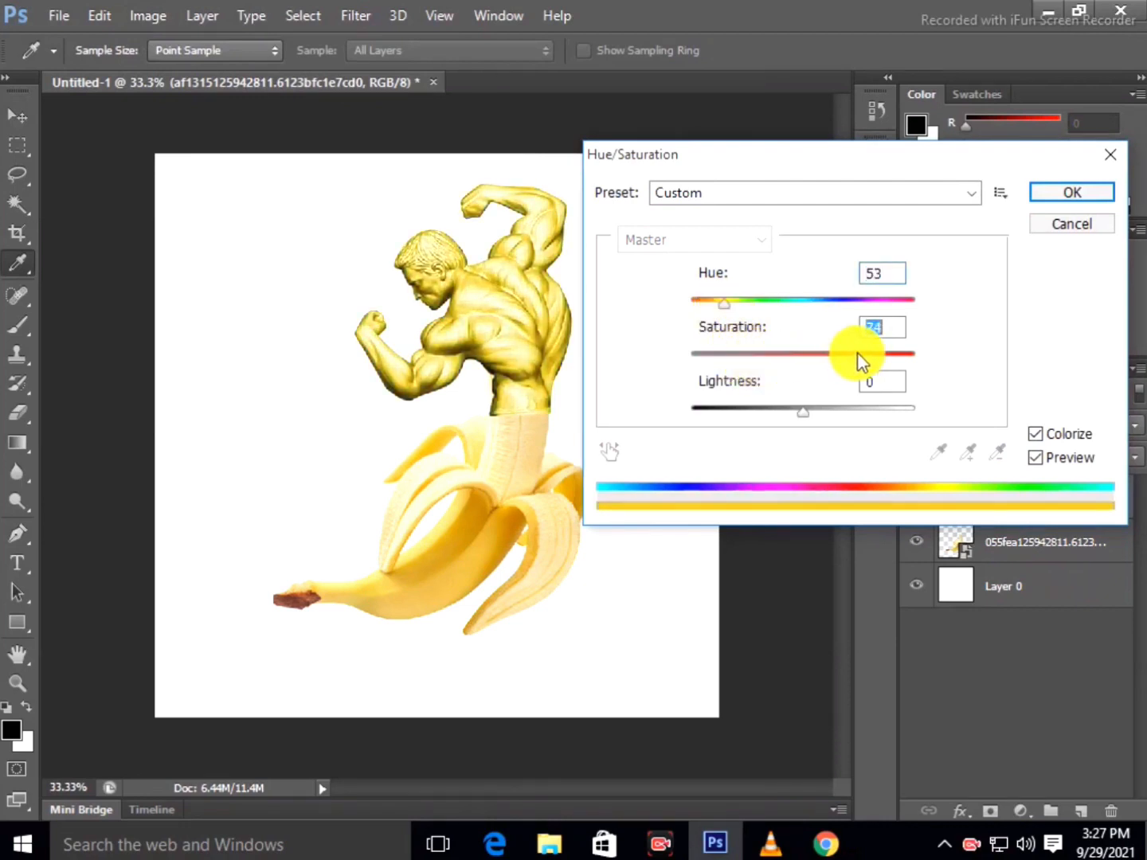
drag(795, 414, 832, 414)
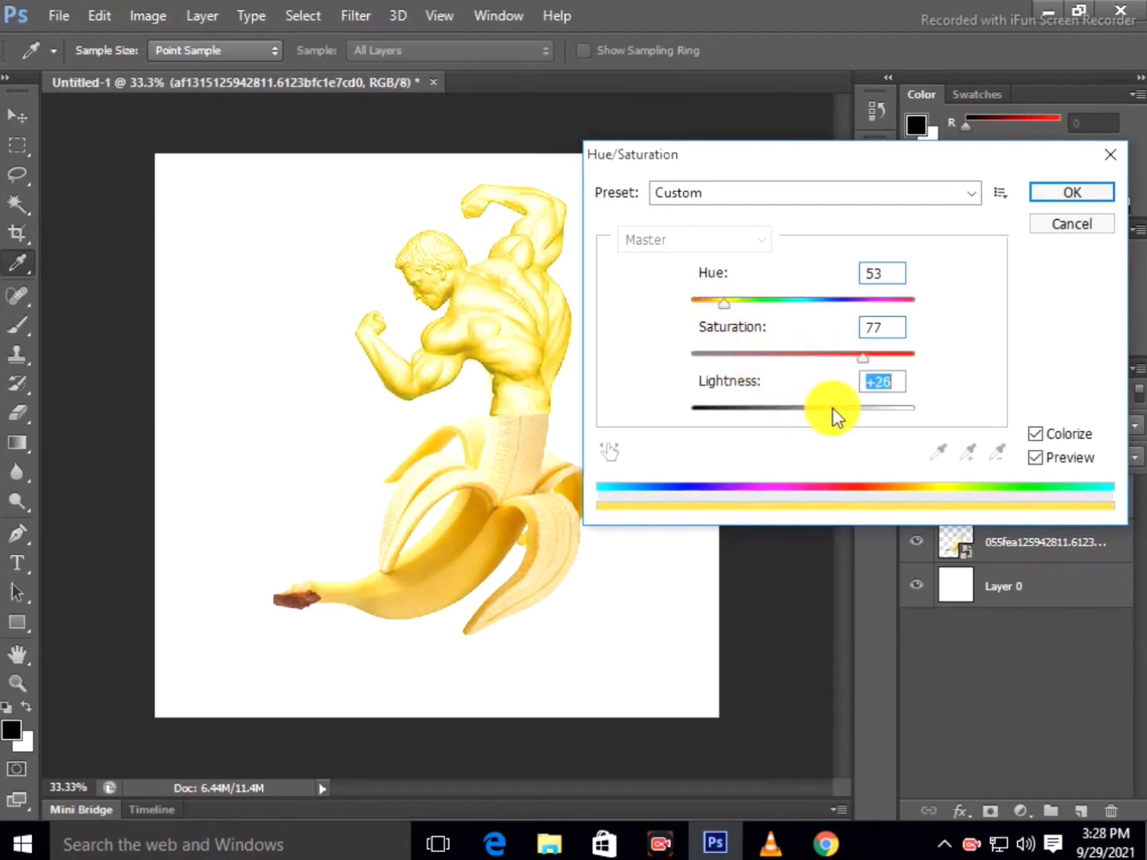
click(1052, 194)
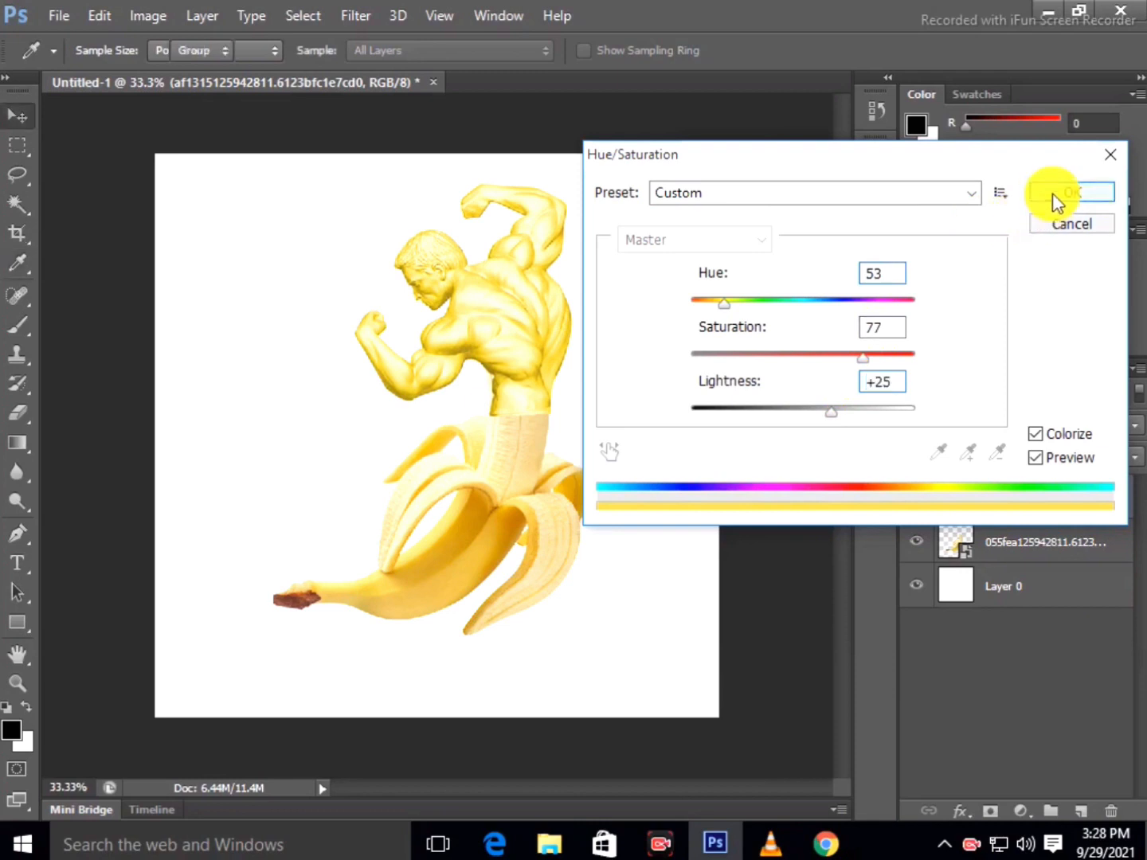
Blend the statue's waist into the banana using a soft 189 px eraser at 60% opacity and 55% flow
click(18, 412)
click(108, 53)
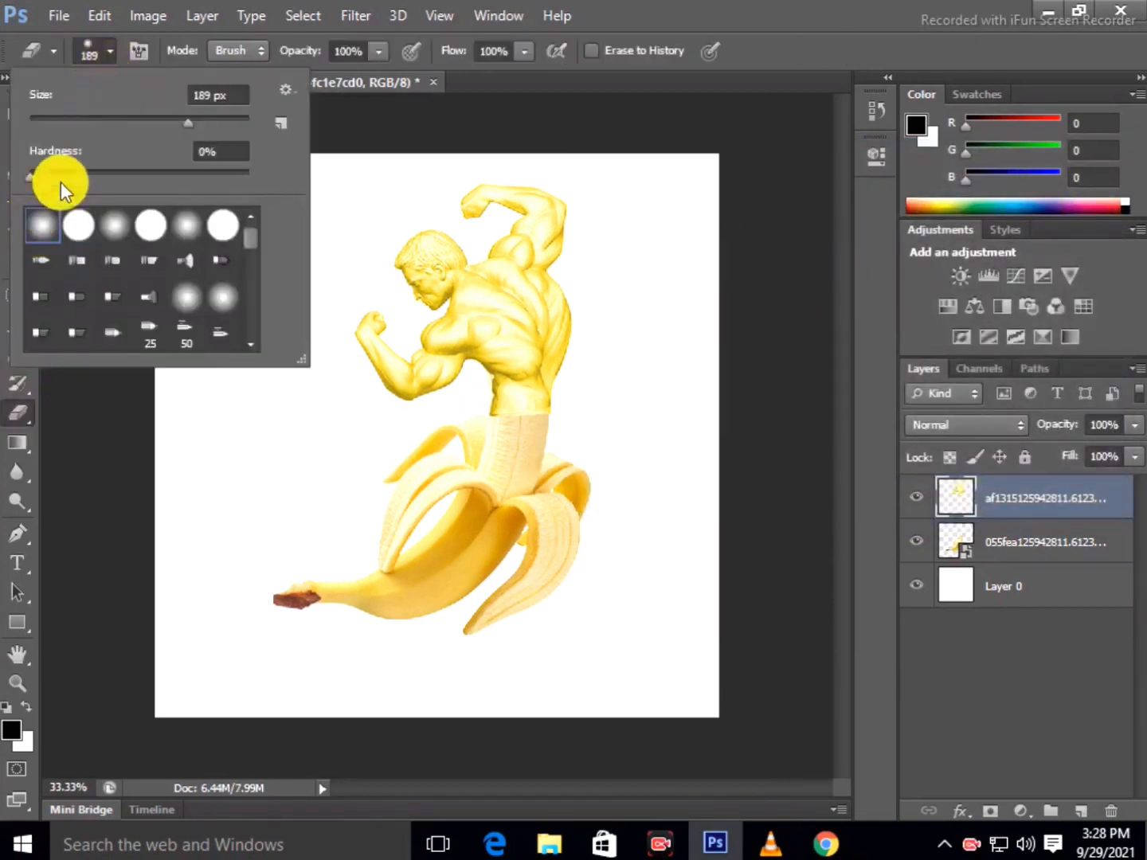
click(379, 51)
click(336, 75)
click(523, 53)
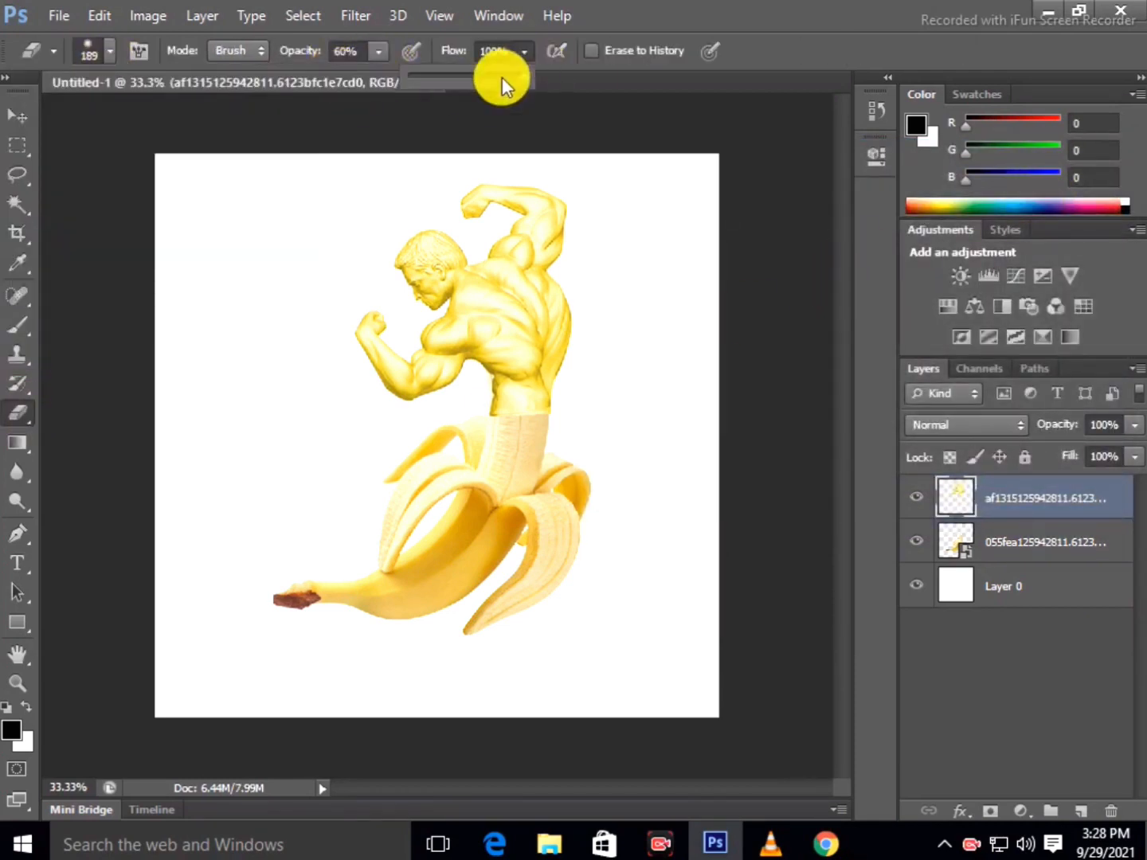
click(484, 426)
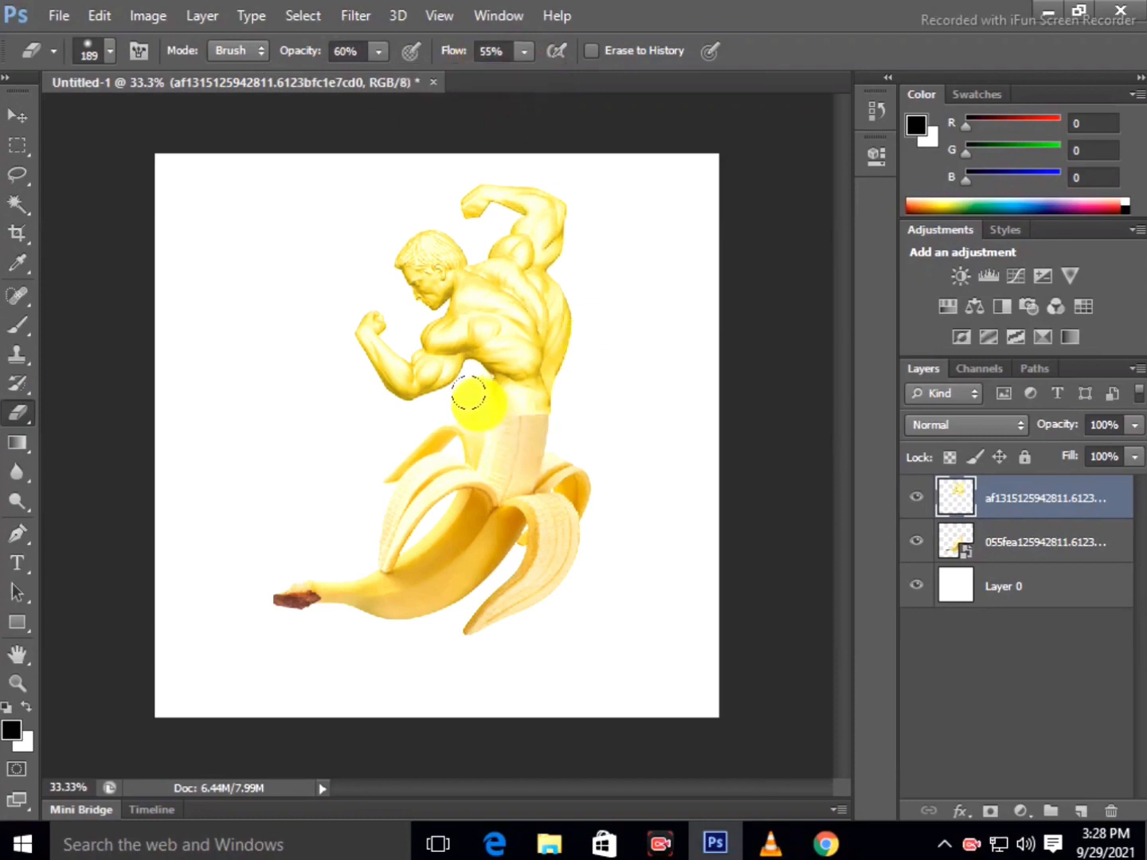
mouse_move(479, 405)
mouse_down()
mouse_move(510, 416)
mouse_move(584, 375)
mouse_up()
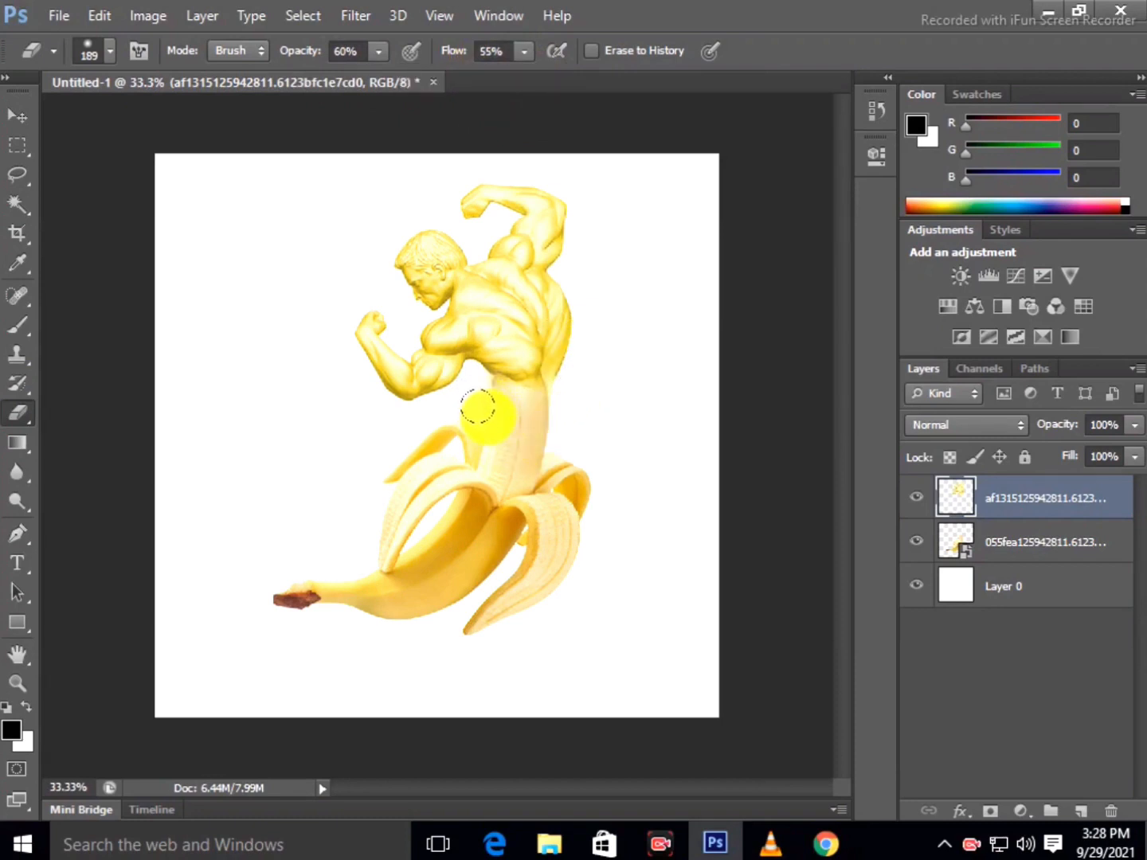
Add a Hue/Saturation adjustment layer above the figure with hue -7, saturation +12 and lightness -11
click(1023, 812)
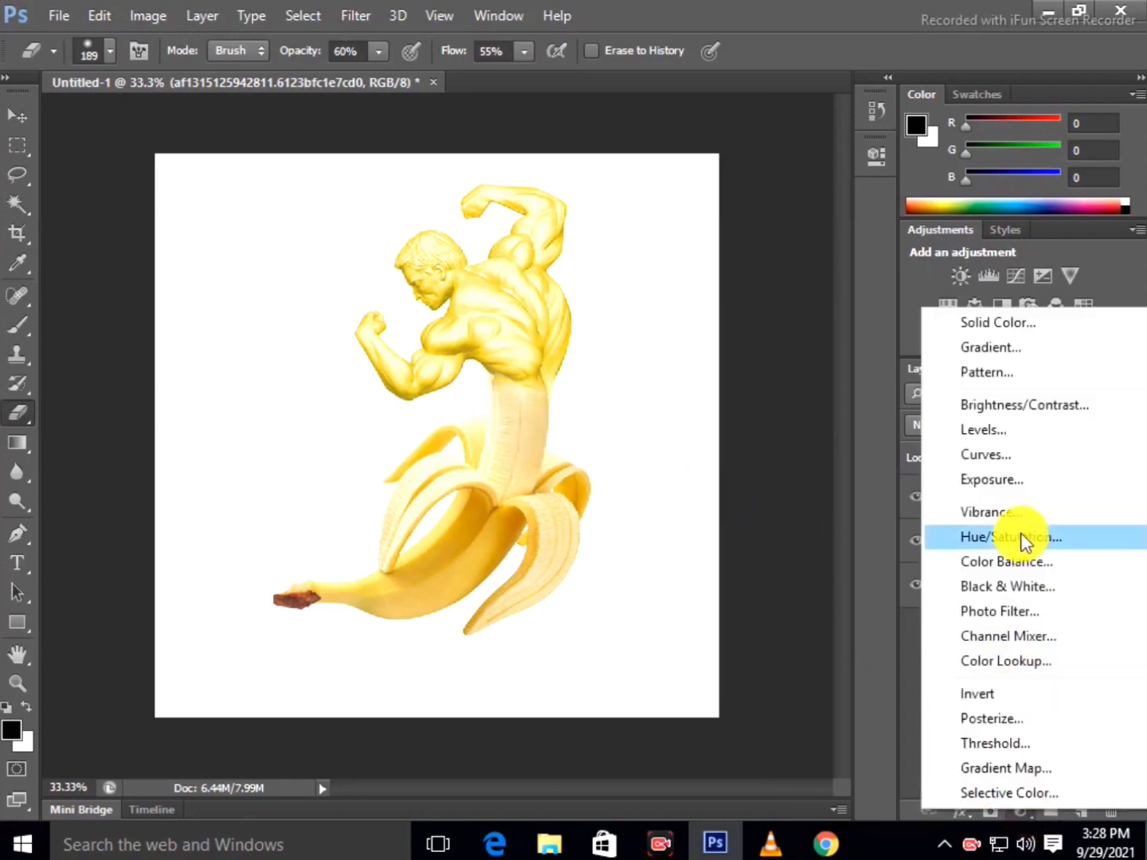
click(1024, 540)
click(649, 417)
click(649, 418)
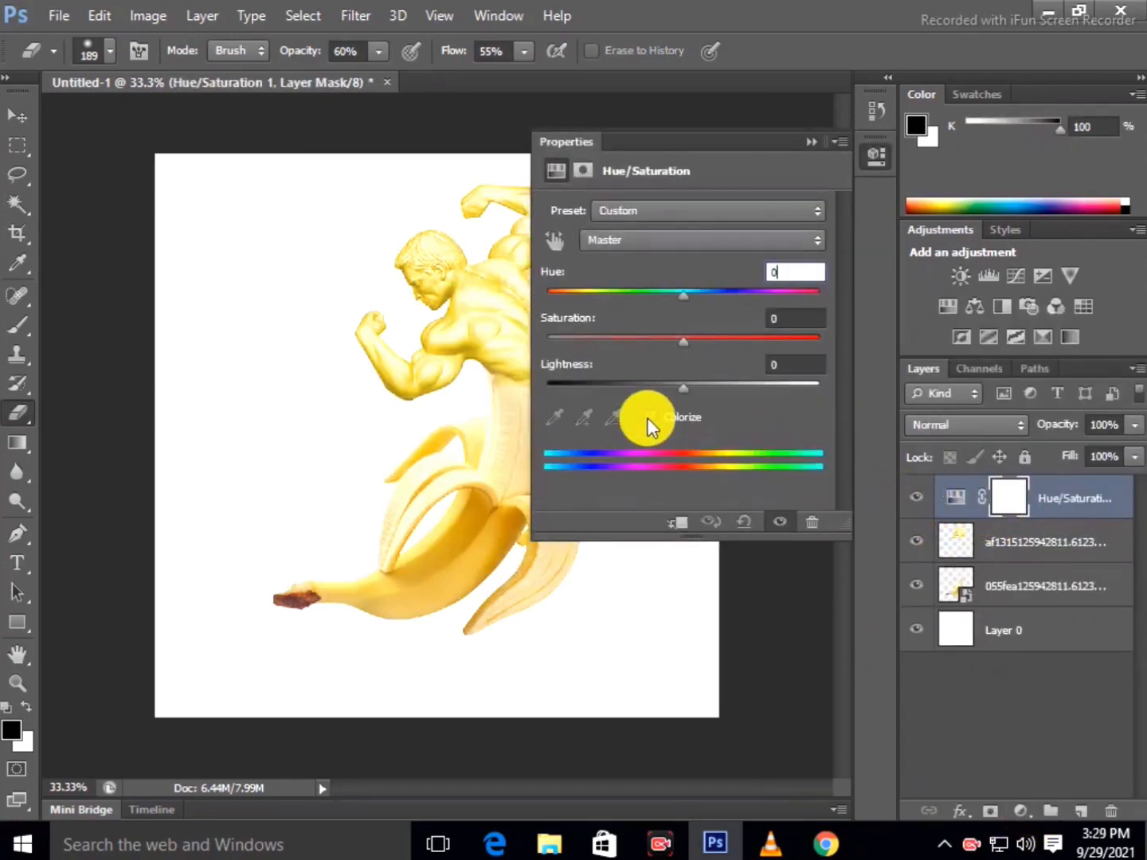
drag(683, 341, 673, 295)
mouse_move(686, 384)
mouse_down()
mouse_move(704, 384)
mouse_move(668, 382)
mouse_up()
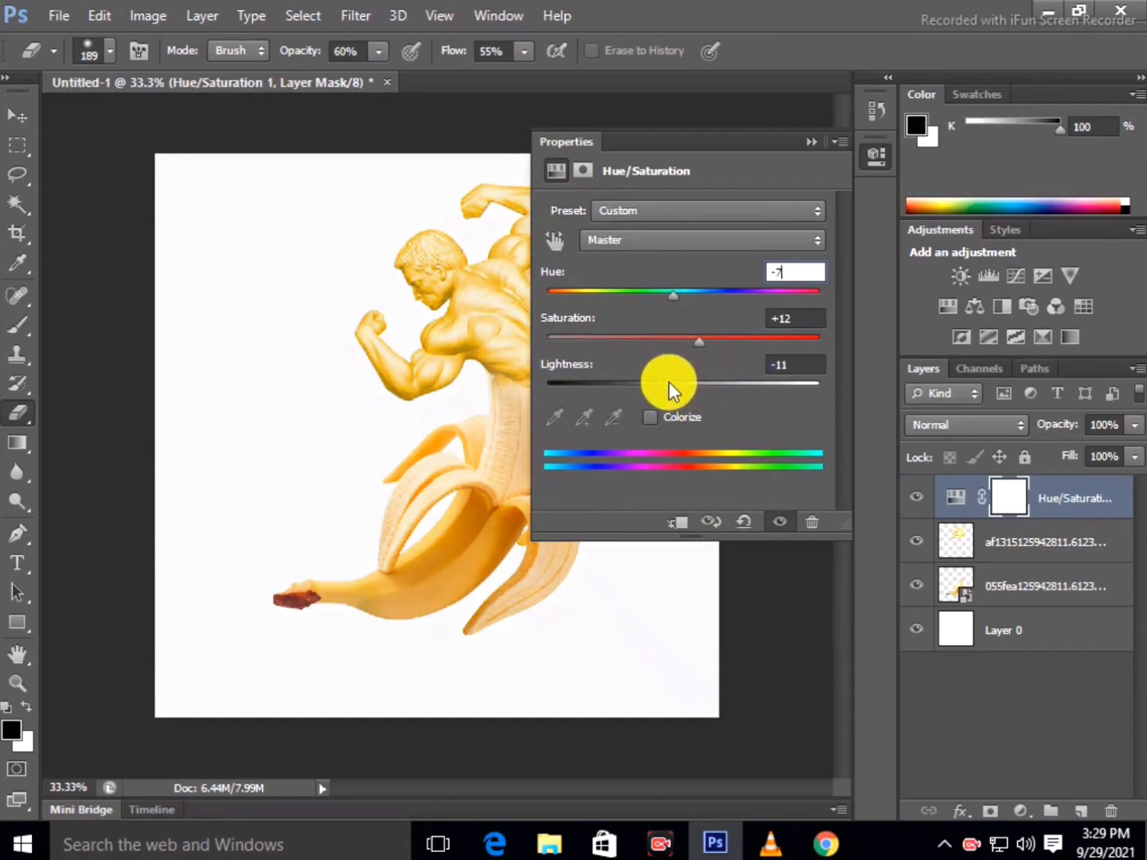
click(810, 141)
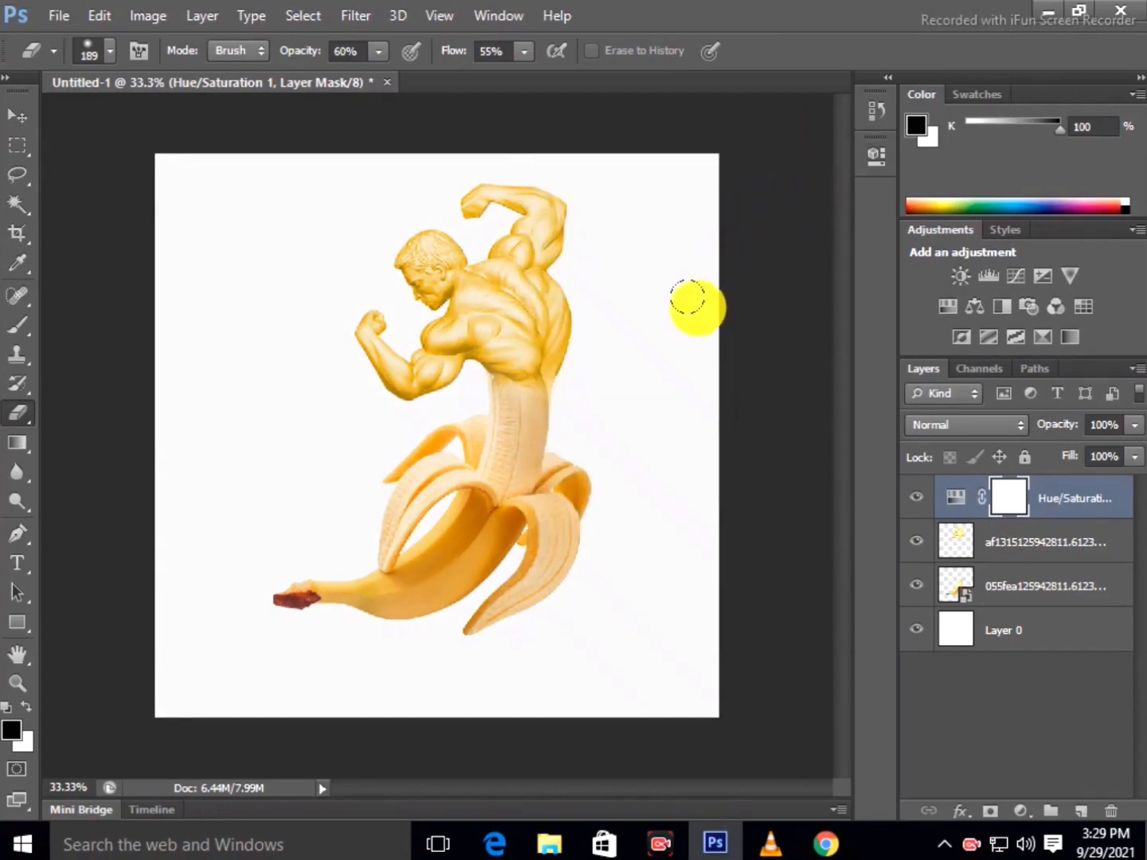
Liquify the statue layer, warping the outer edge of the back inward and down to line up with the banana's side
click(954, 539)
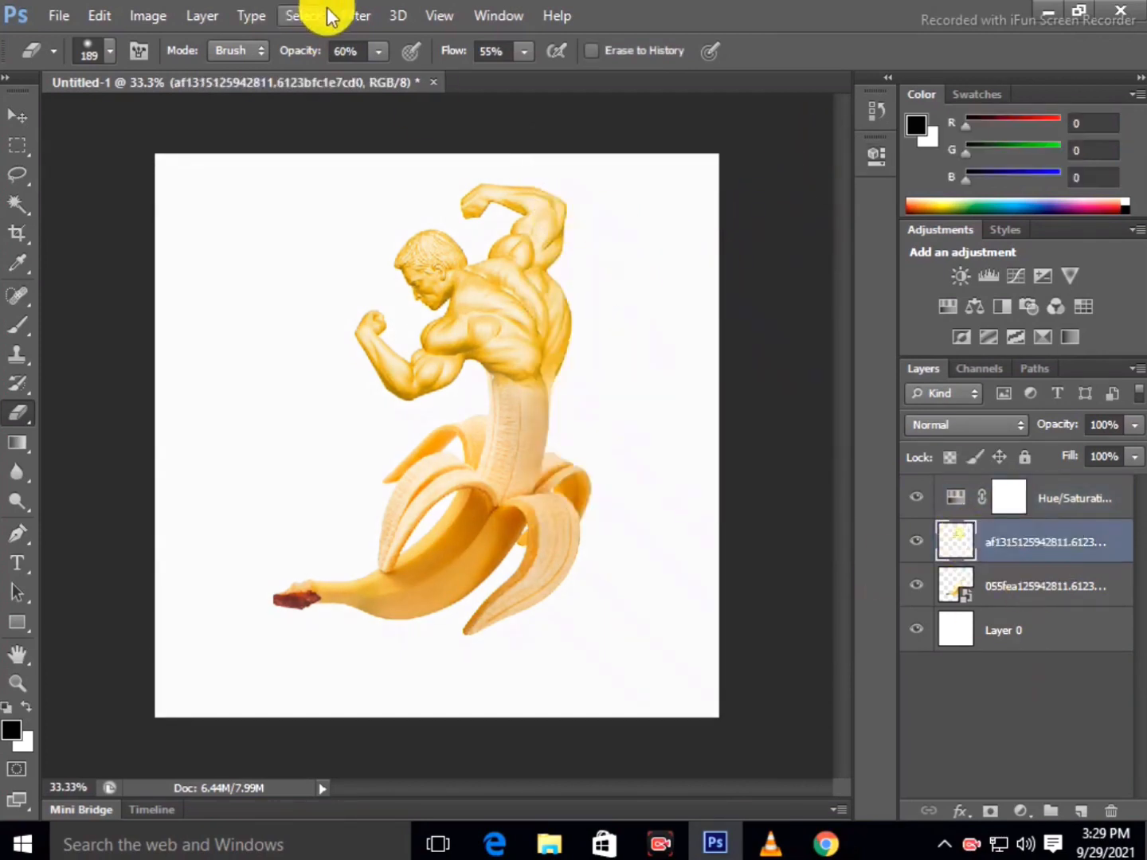
click(357, 16)
click(381, 166)
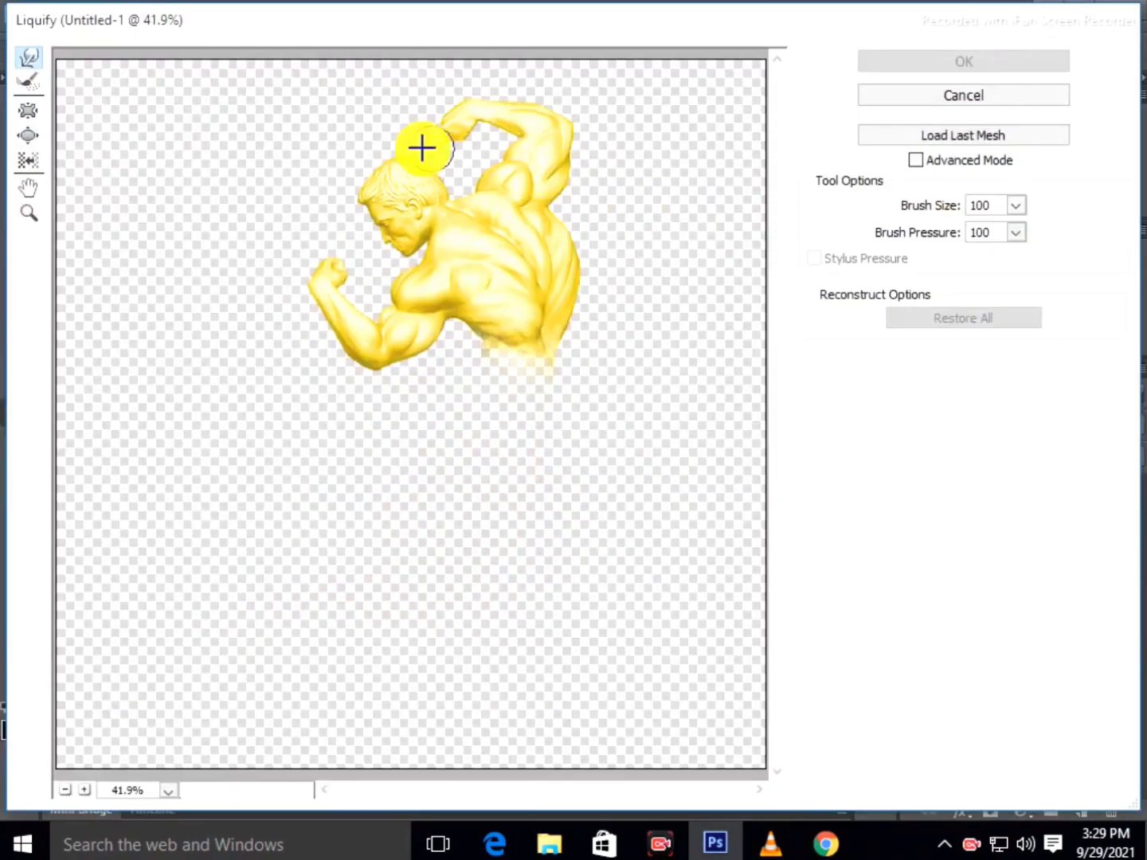
click(35, 111)
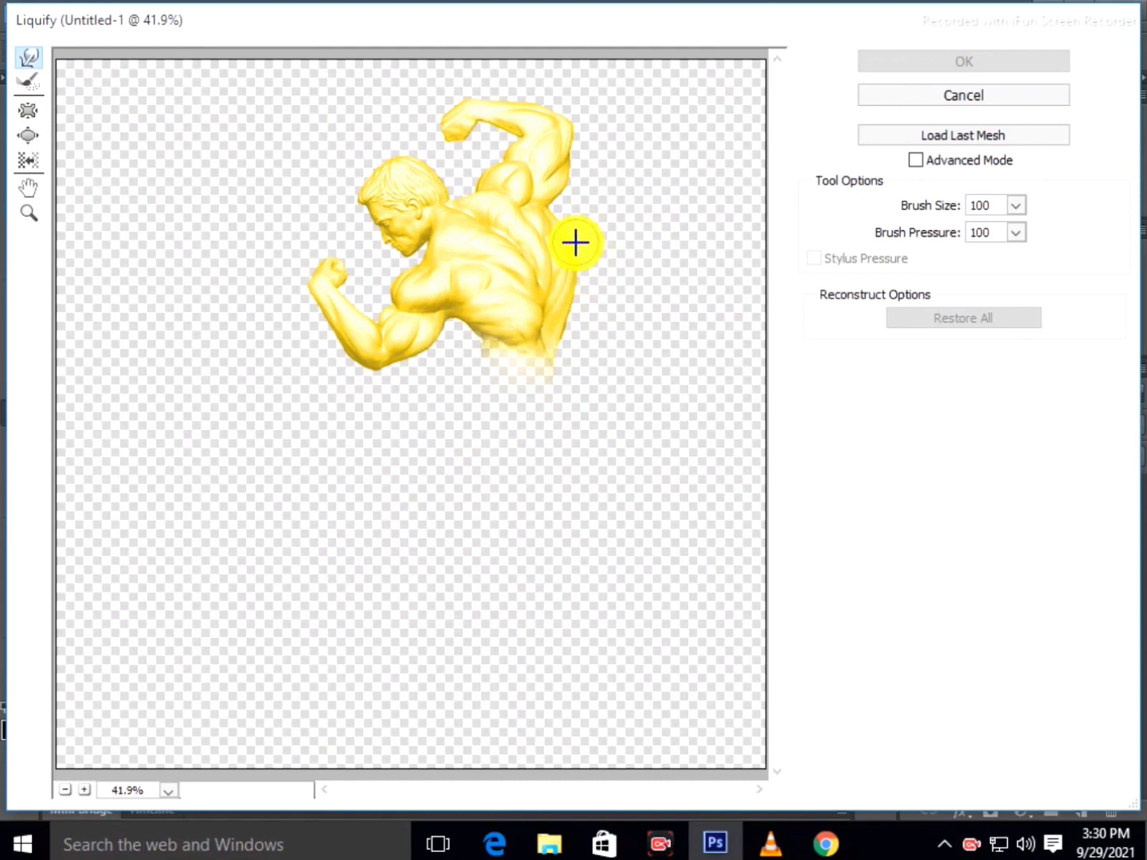
mouse_move(575, 242)
mouse_down()
mouse_move(556, 352)
mouse_move(575, 313)
mouse_move(557, 347)
mouse_move(576, 291)
mouse_move(552, 367)
mouse_up()
drag(574, 246, 557, 355)
click(965, 63)
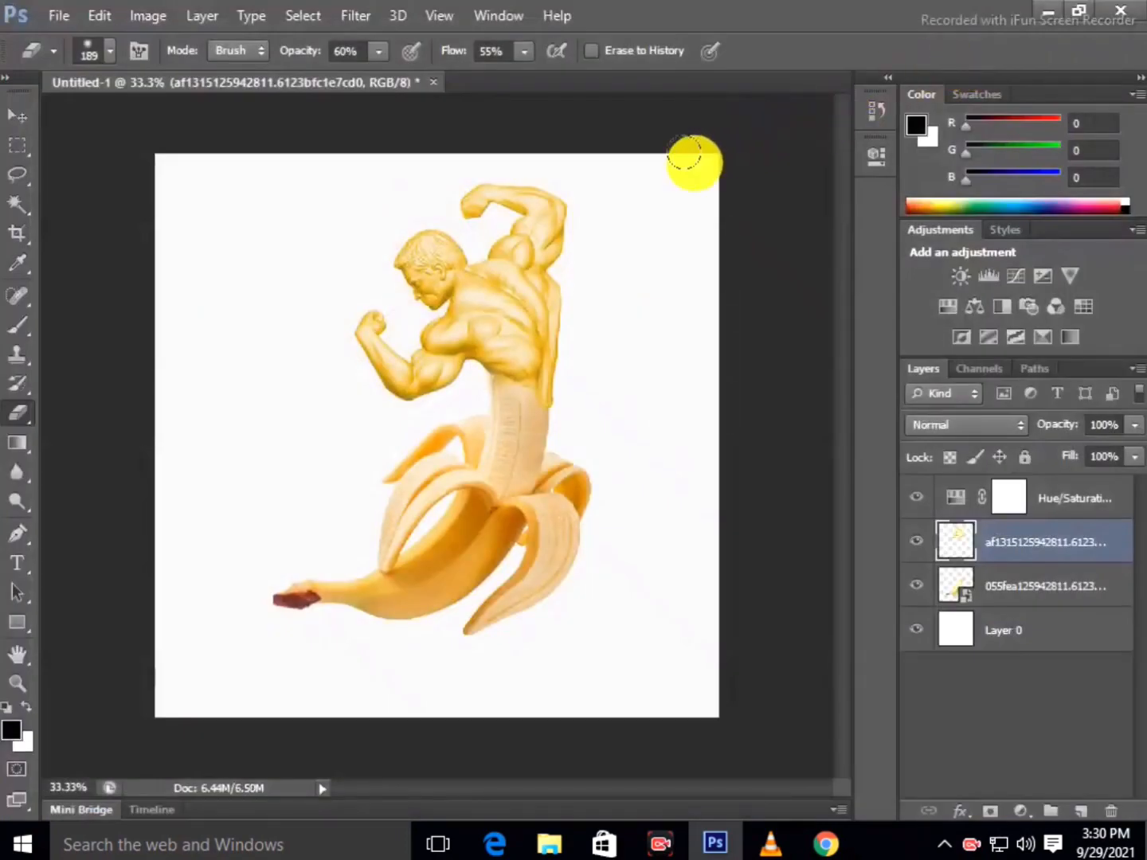
Soften the warped lower back edge into the banana using a 48 px eraser
click(110, 51)
click(82, 121)
click(567, 397)
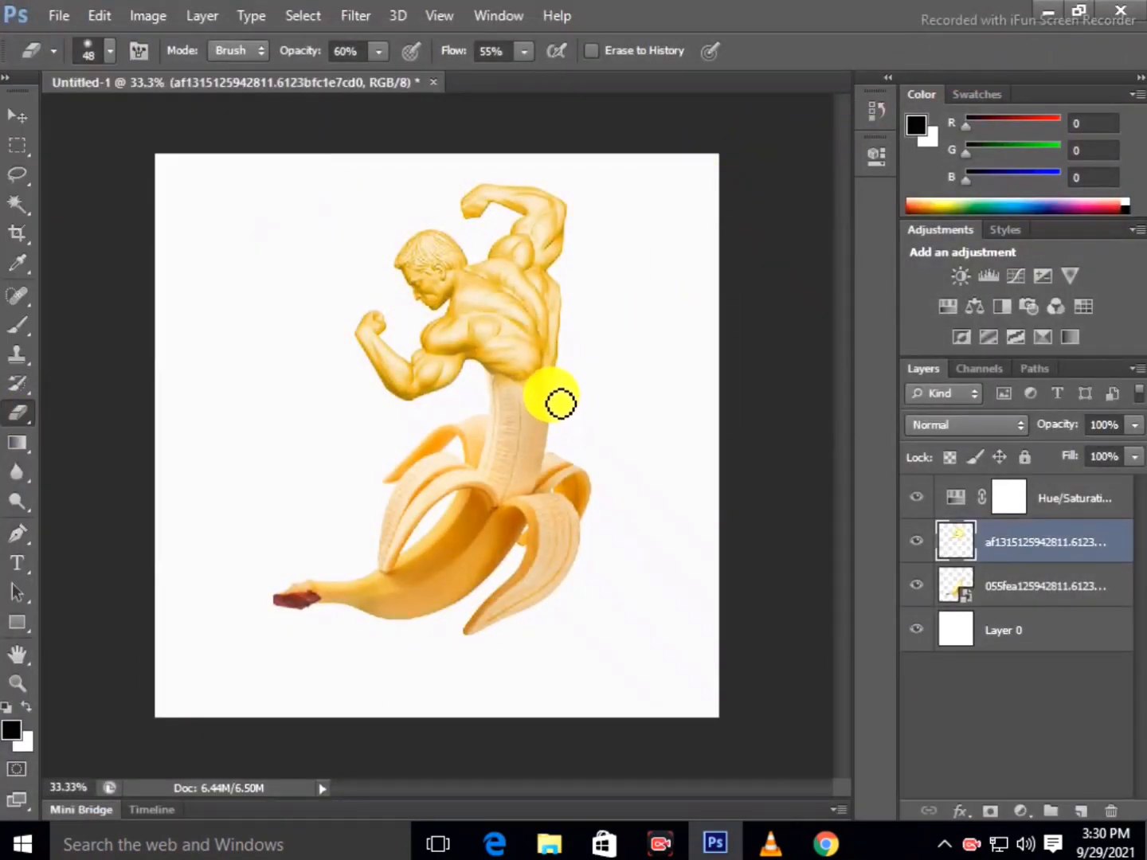
mouse_move(567, 397)
mouse_down()
mouse_move(574, 343)
mouse_move(569, 396)
mouse_move(637, 315)
mouse_up()
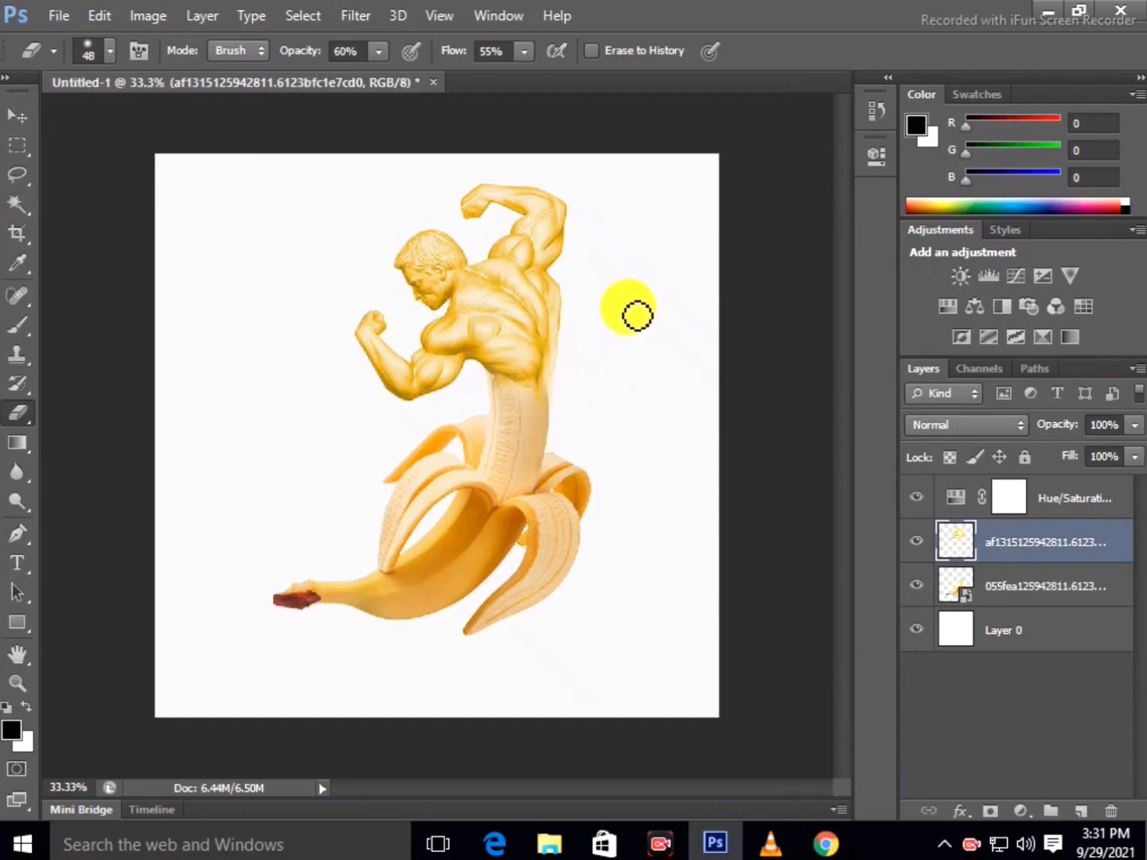
Add a bright magenta-pink Solid Color fill layer directly above the white background Layer 0
click(1008, 631)
click(1019, 812)
click(996, 318)
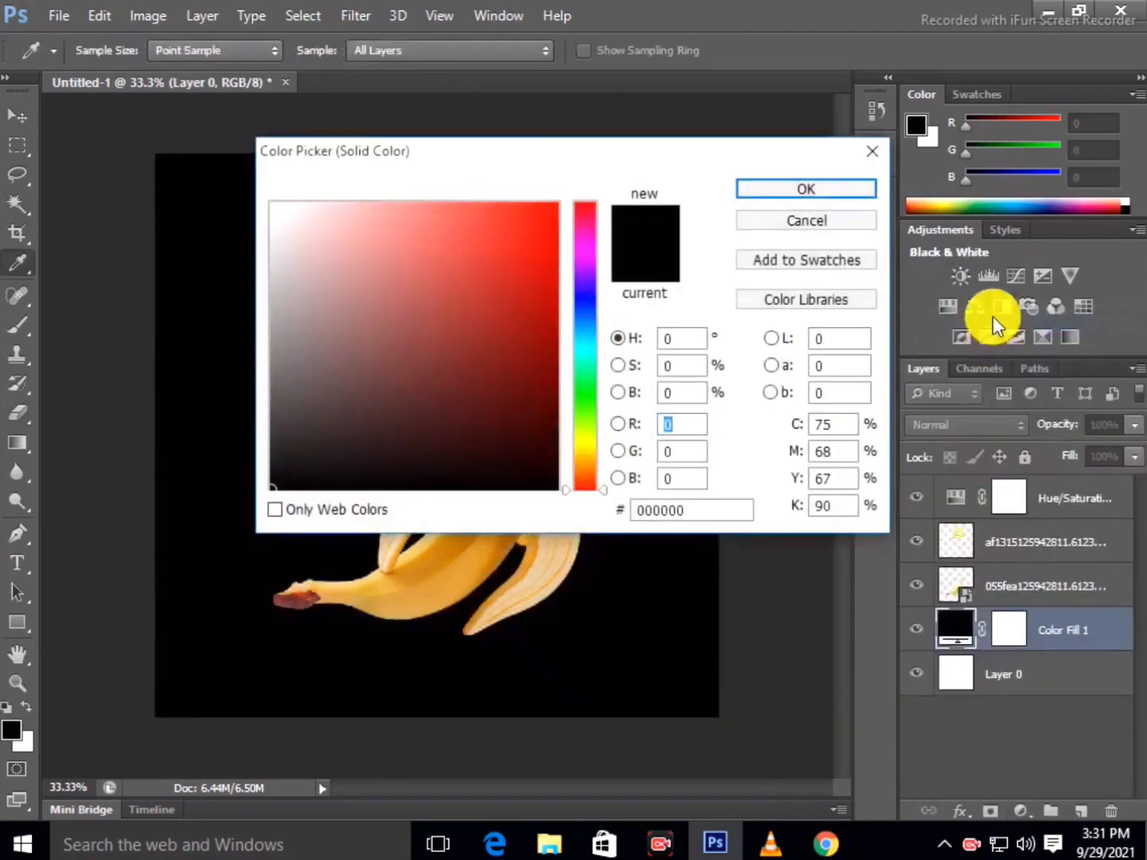
click(584, 250)
click(487, 220)
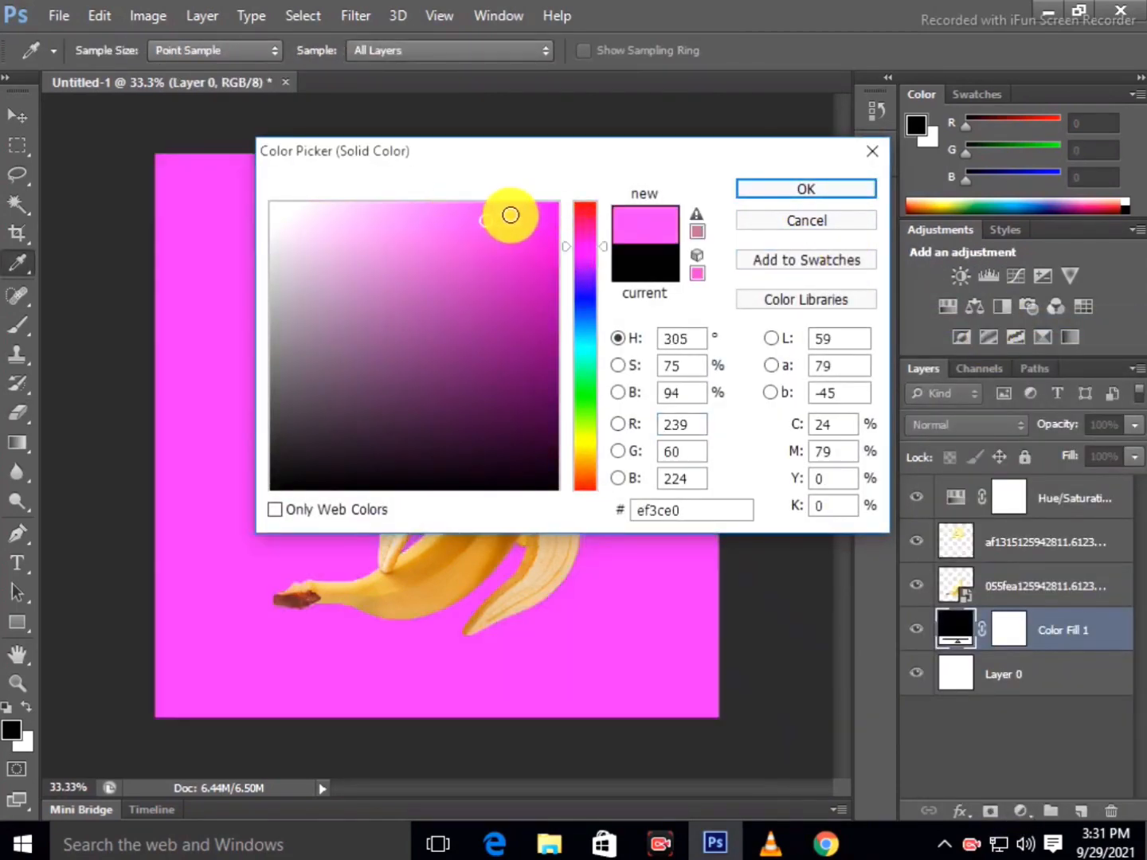
click(773, 191)
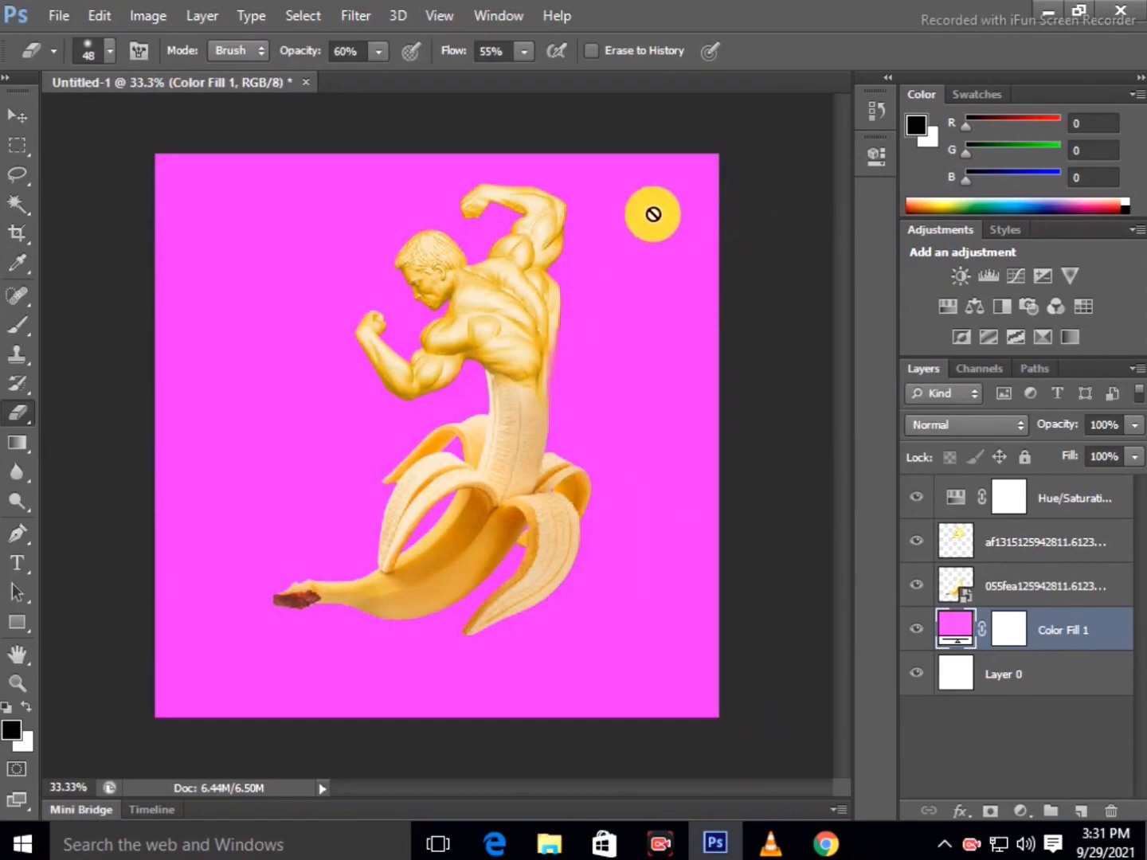
Merge all layers, from the Hue/Saturation adjustment down to Layer 0, into a single layer
click(59, 18)
click(58, 18)
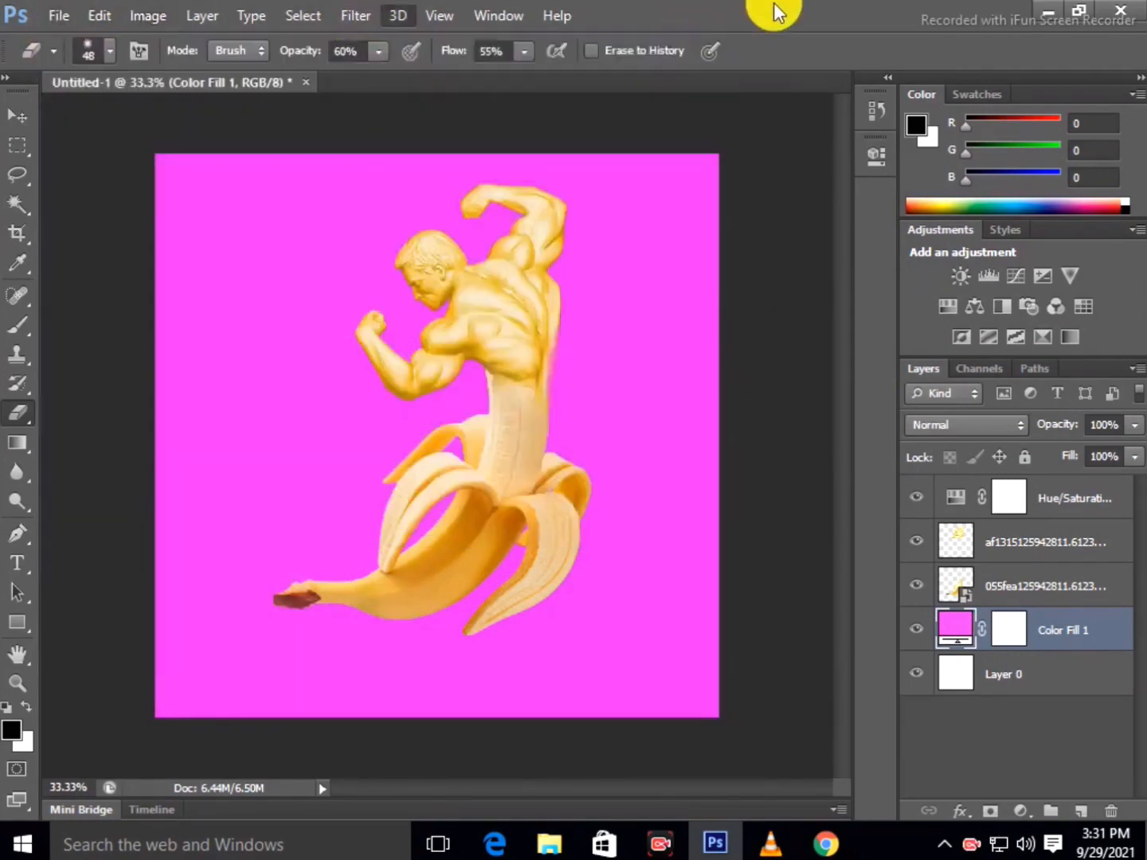
click(18, 116)
click(1012, 514)
shift+click(1044, 542)
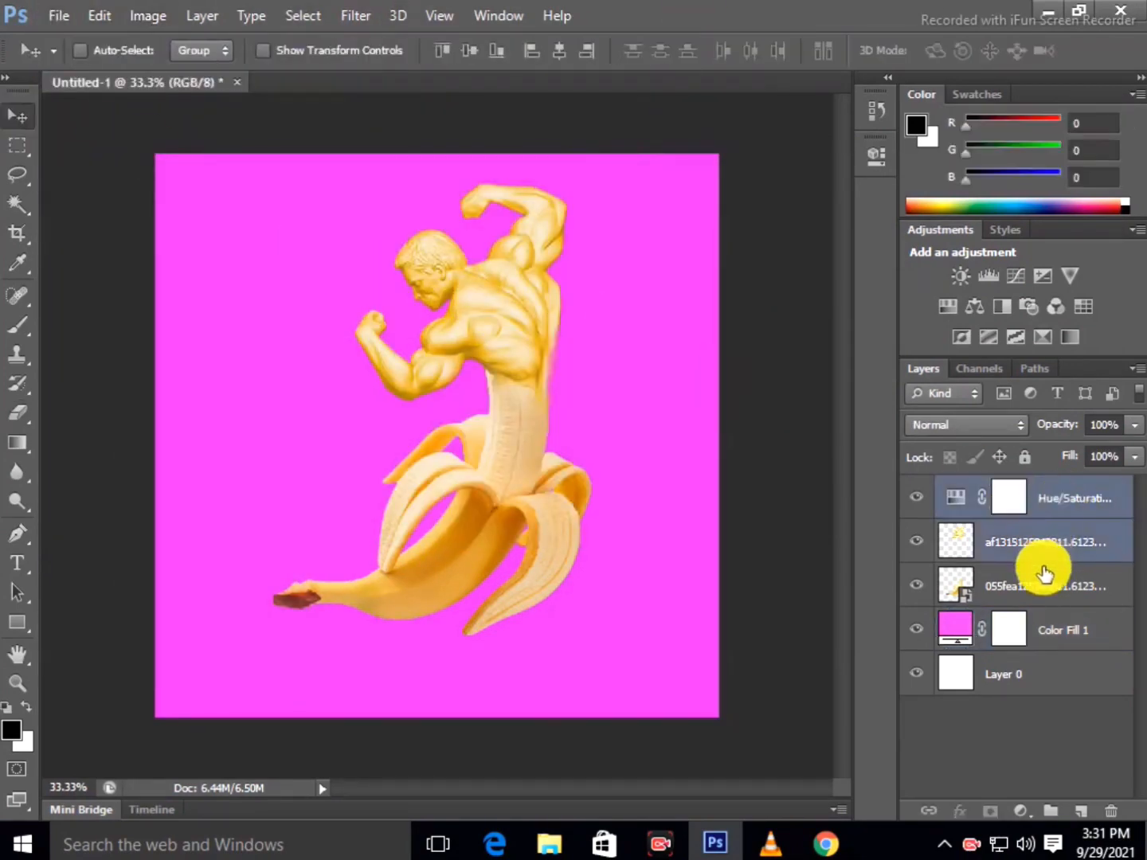
shift+click(1037, 670)
right_click(1037, 670)
click(643, 567)
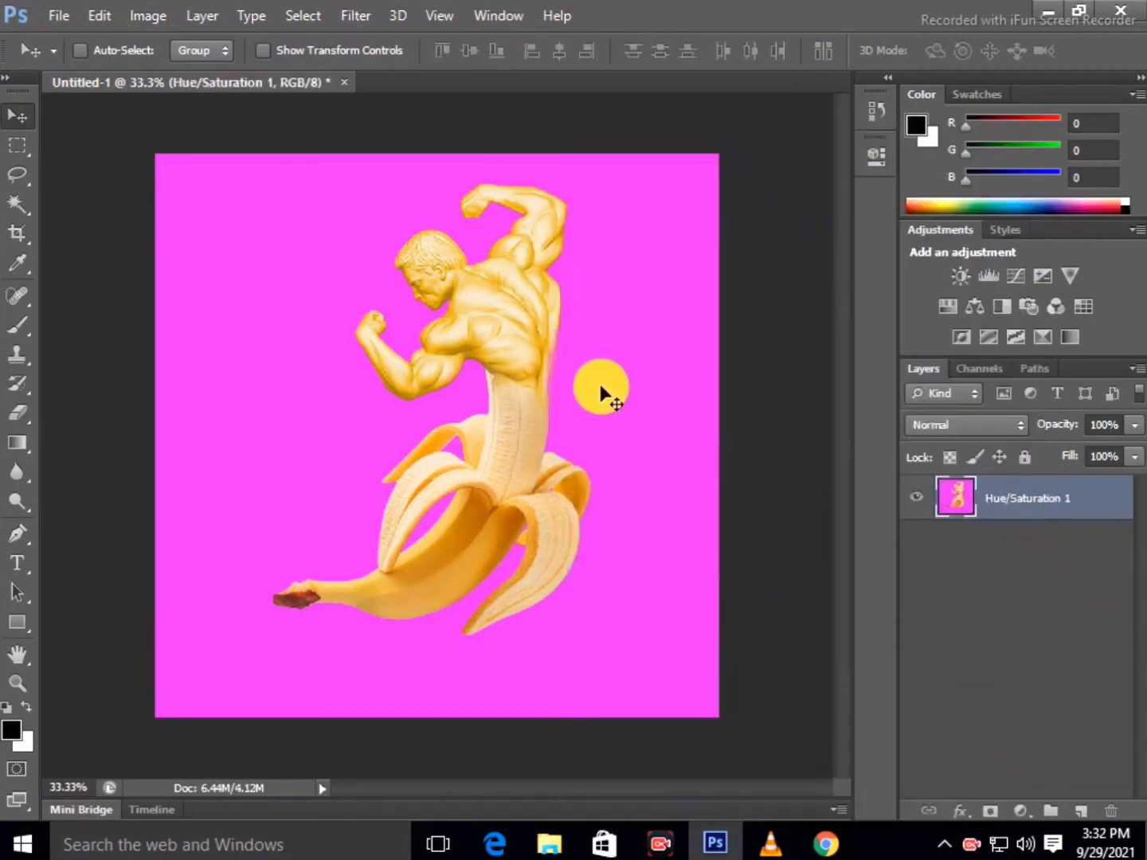
Open the title image xxsd from the Desktop
click(60, 16)
click(83, 64)
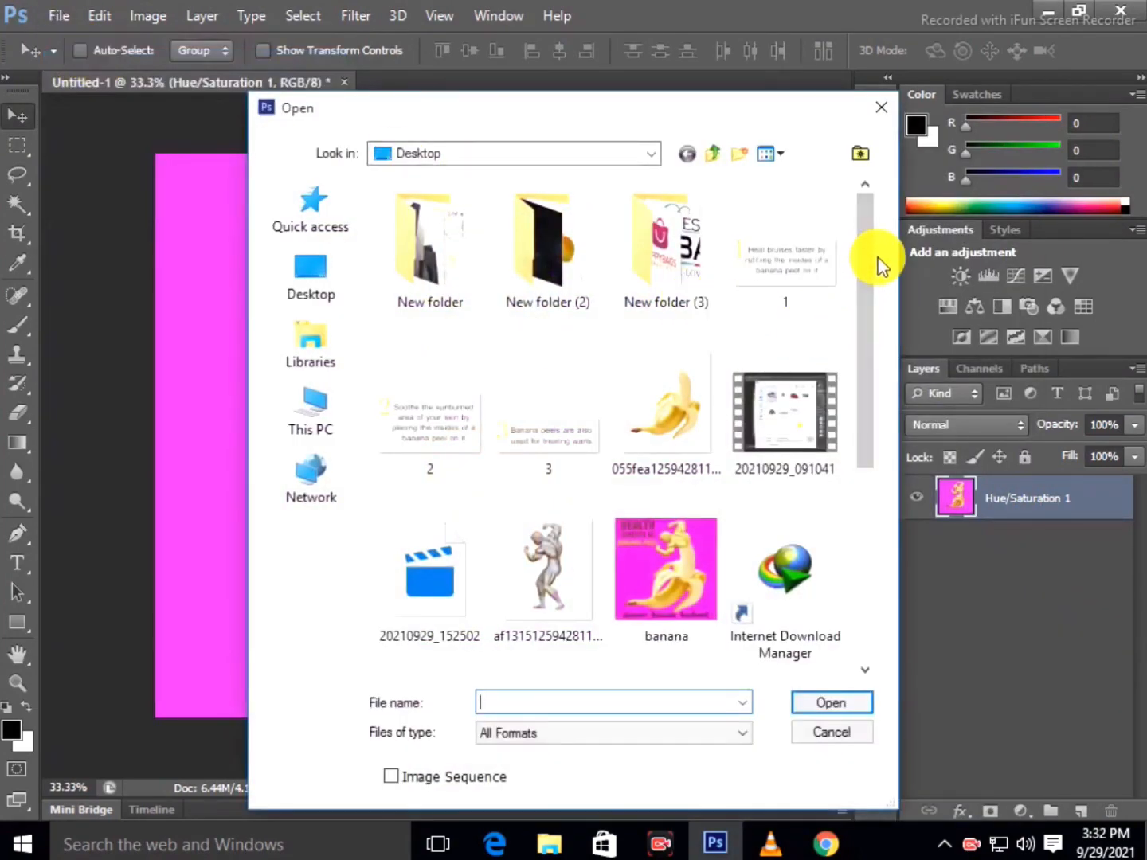
drag(876, 256, 881, 401)
click(598, 634)
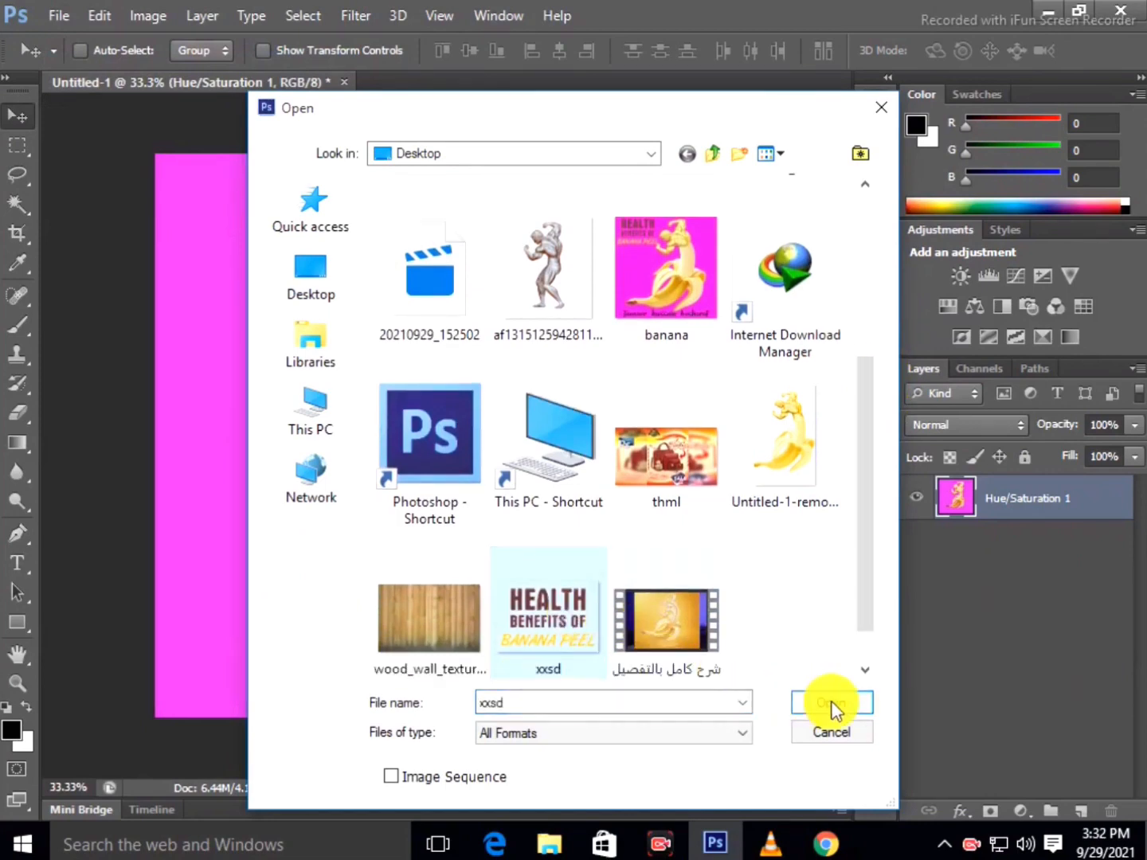
click(833, 703)
Place the banana peel title on the poster and resize it to fit the upper-left corner of the canvas
mouse_move(457, 390)
mouse_down()
mouse_move(221, 83)
mouse_move(259, 216)
mouse_move(226, 177)
mouse_move(402, 196)
mouse_up()
key(ctrl+t)
drag(276, 235, 275, 247)
key(Return)
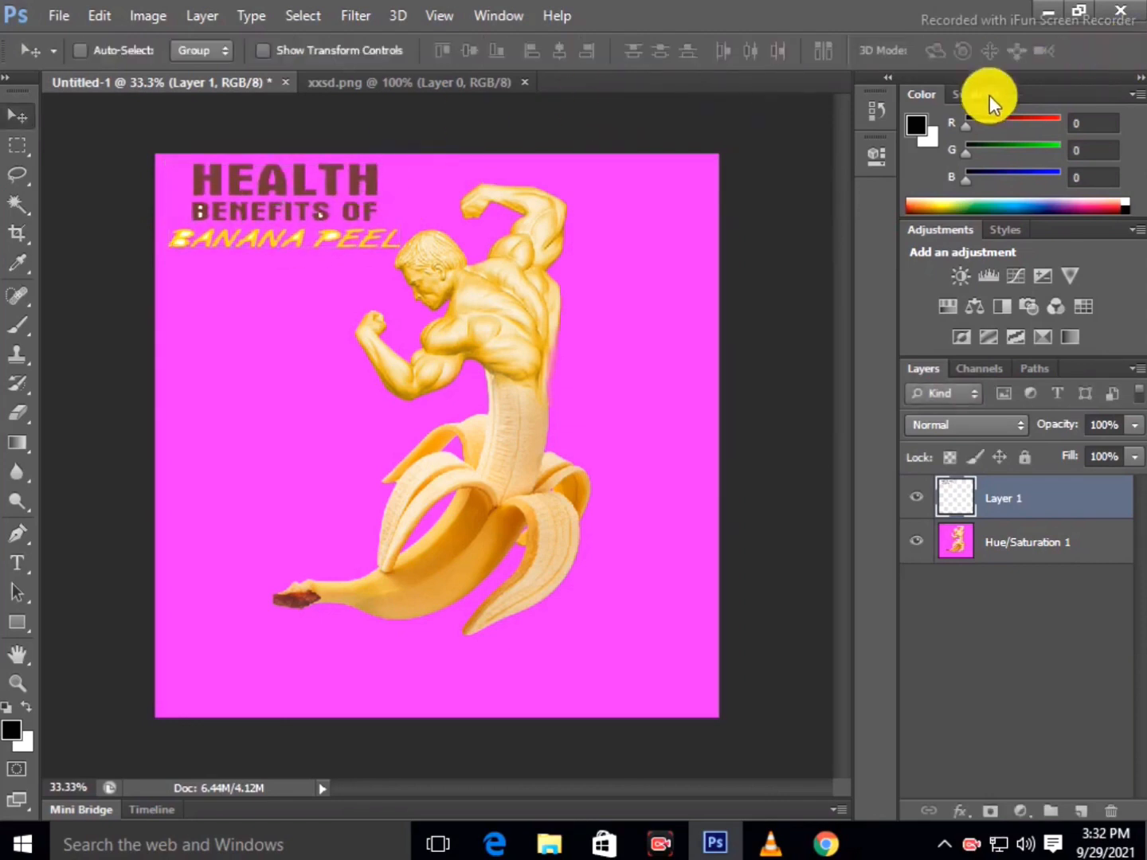
Delete the white remnants inside the yellow B of BANANA using the Magic Wand and clear the selection
click(10, 679)
click(295, 188)
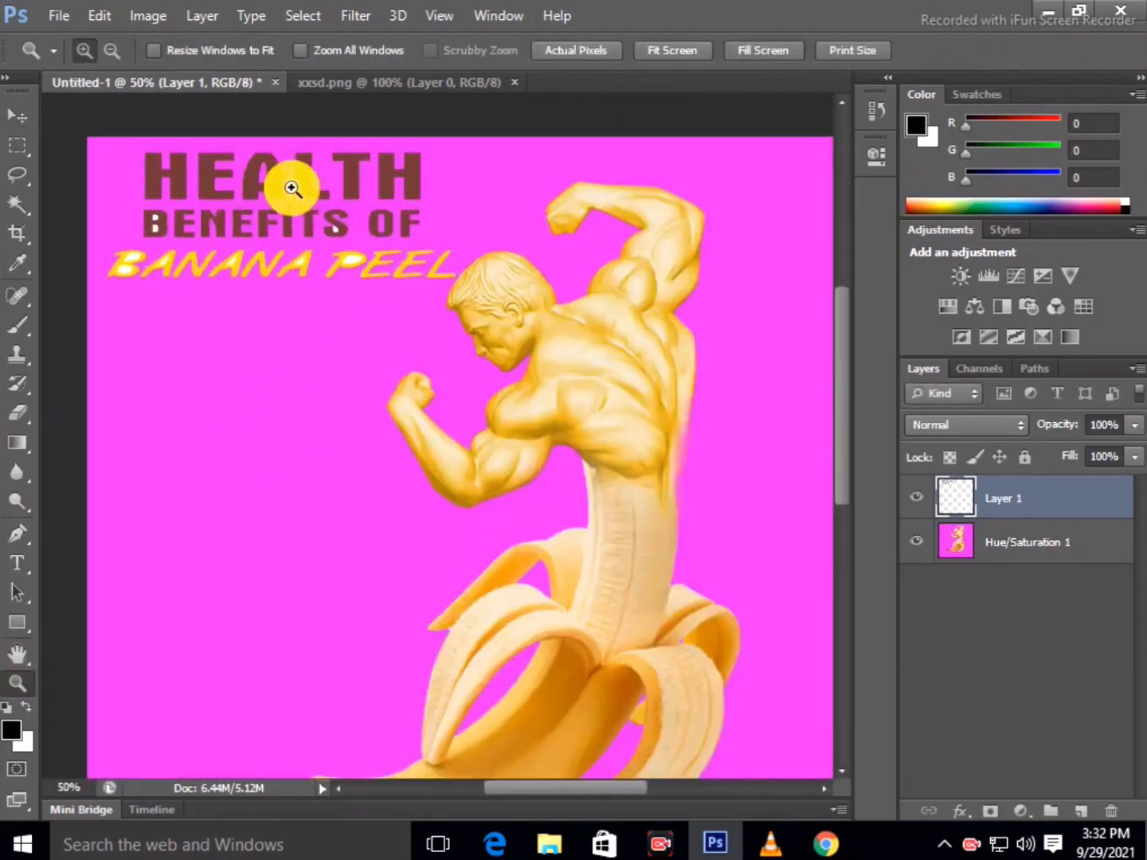
click(294, 187)
click(17, 204)
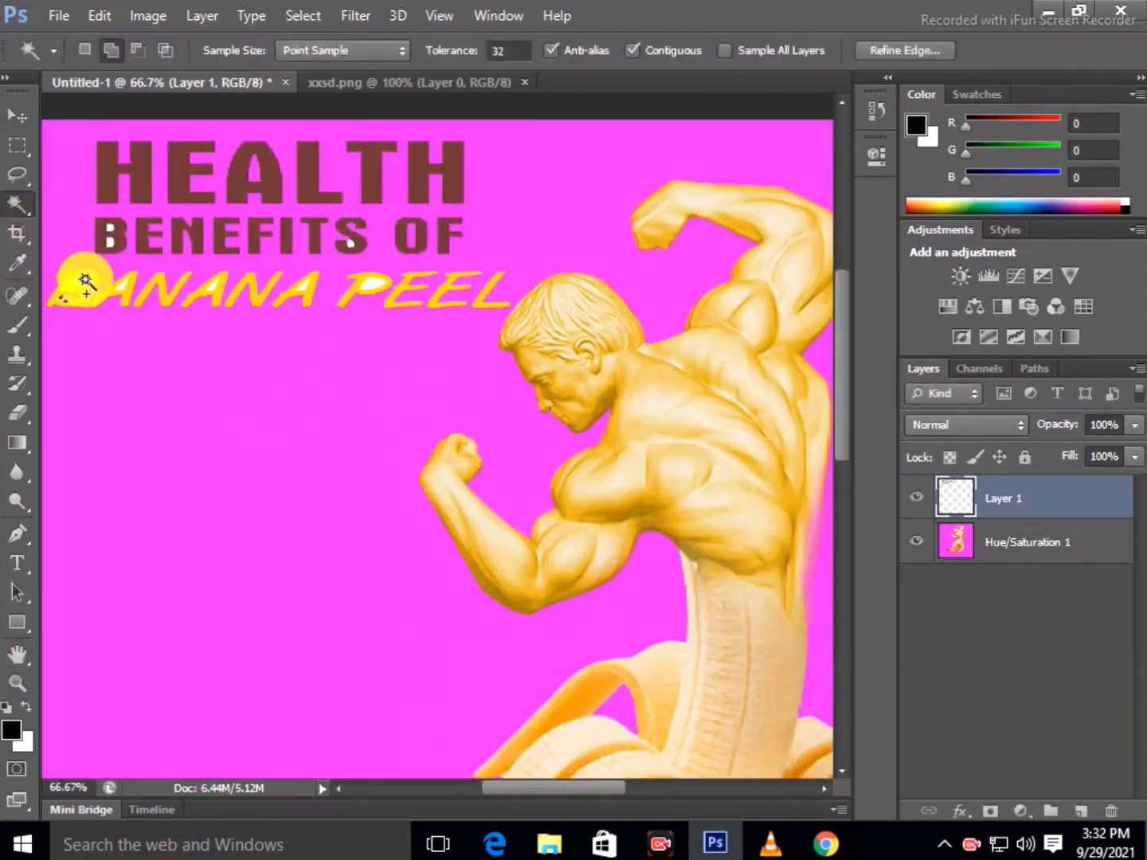
click(83, 280)
key(Delete)
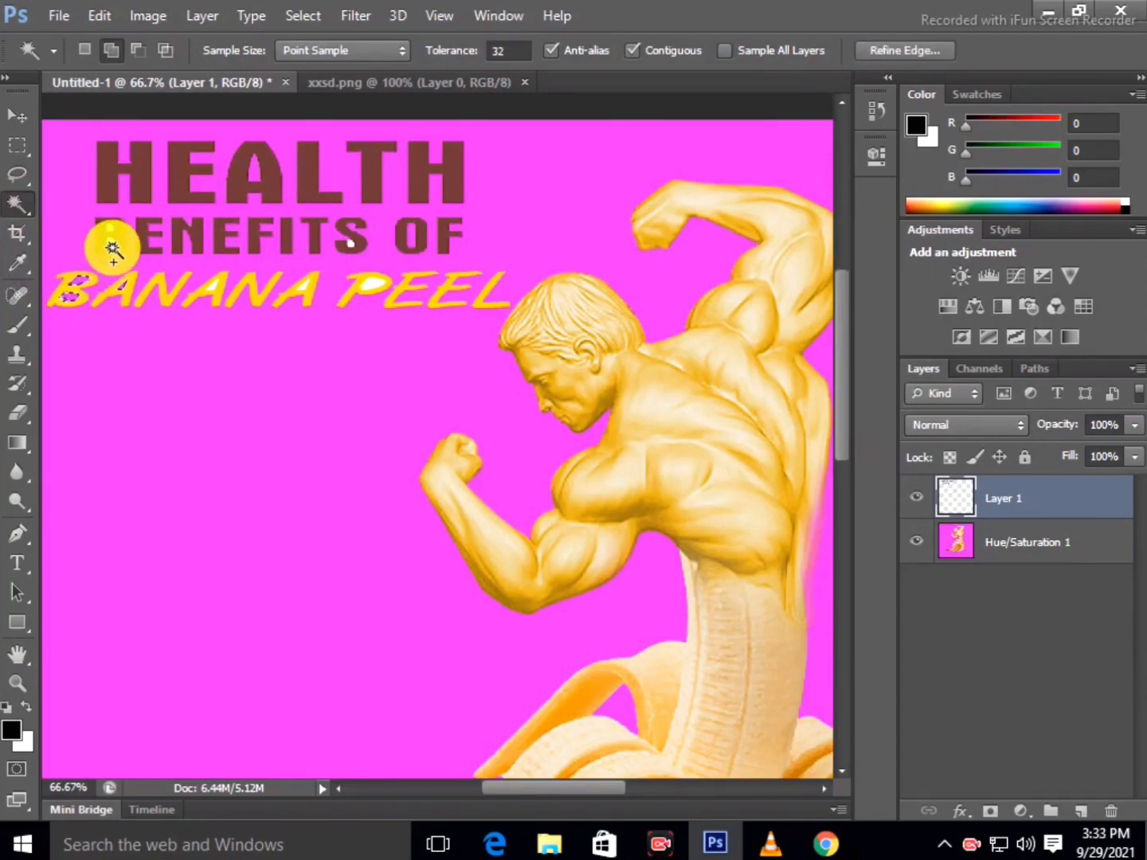
click(303, 16)
click(302, 66)
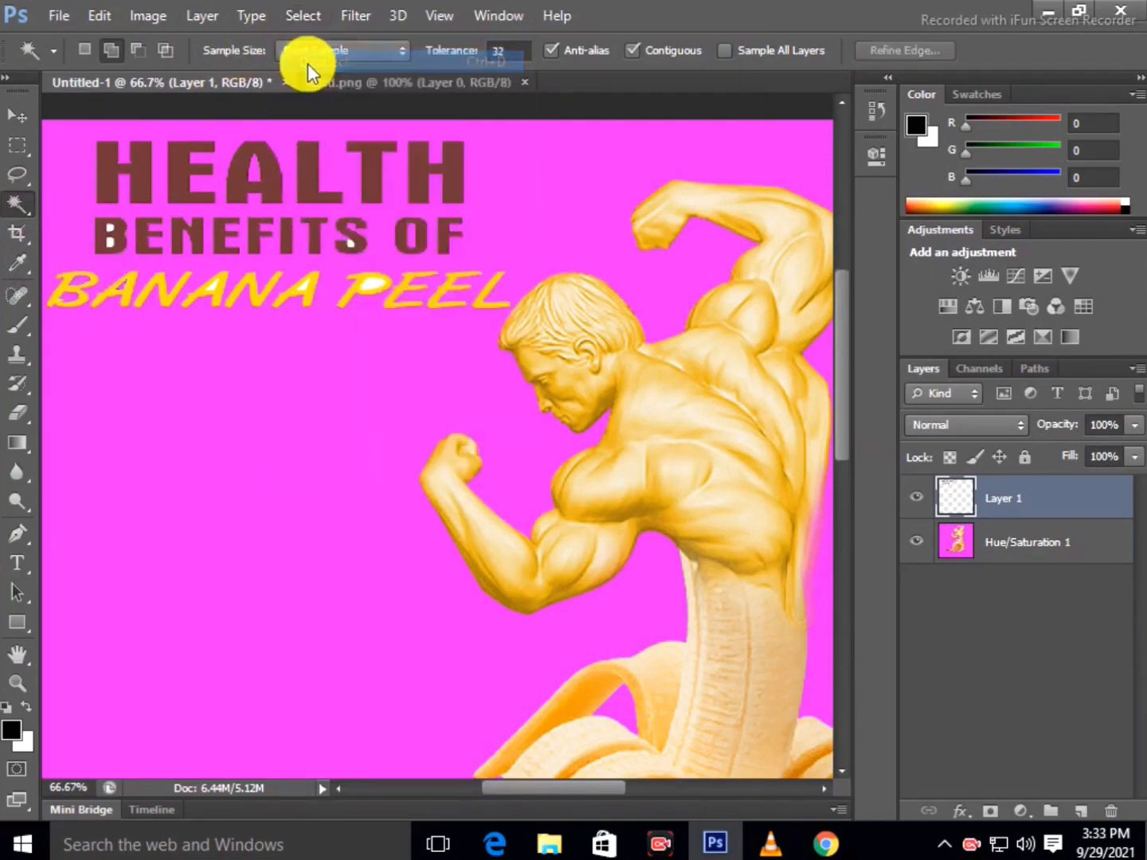
Remove the remaining white patches from the letters of BENEFITS and BANANA PEEL with the Magic Wand, clearing the selection
click(109, 230)
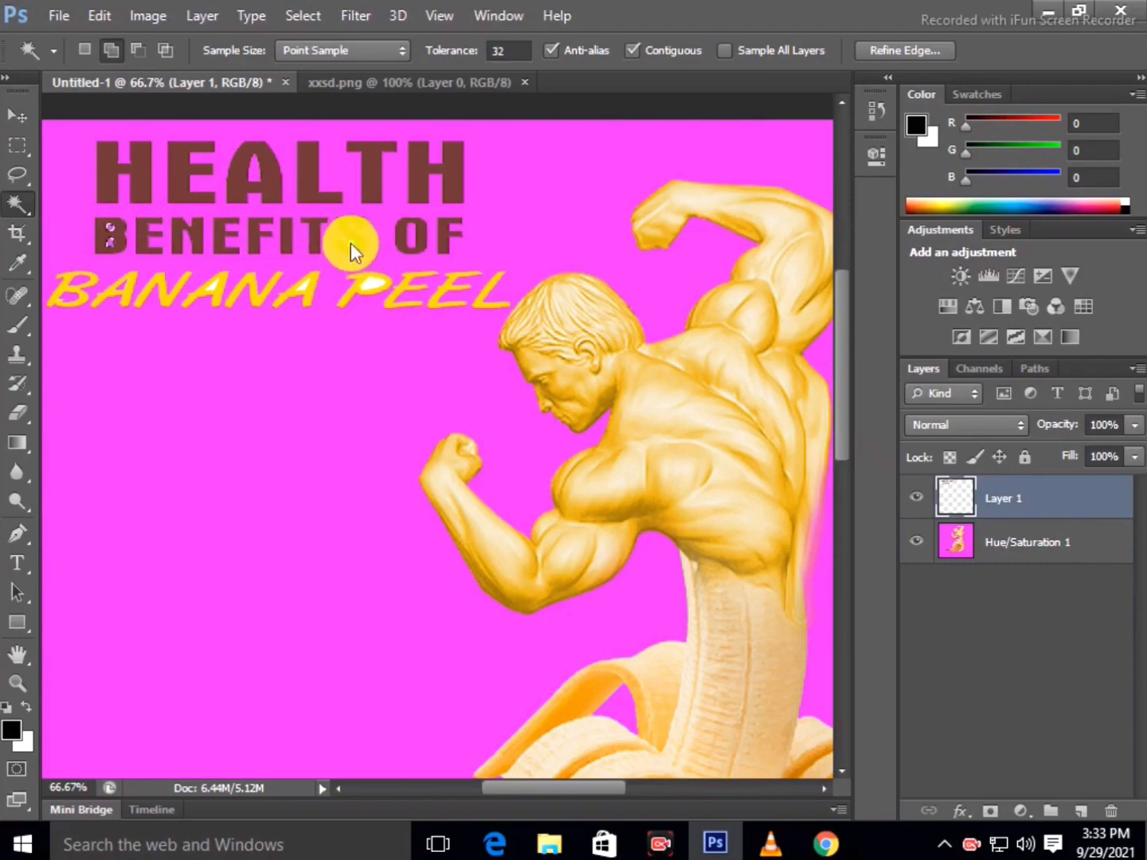
click(305, 18)
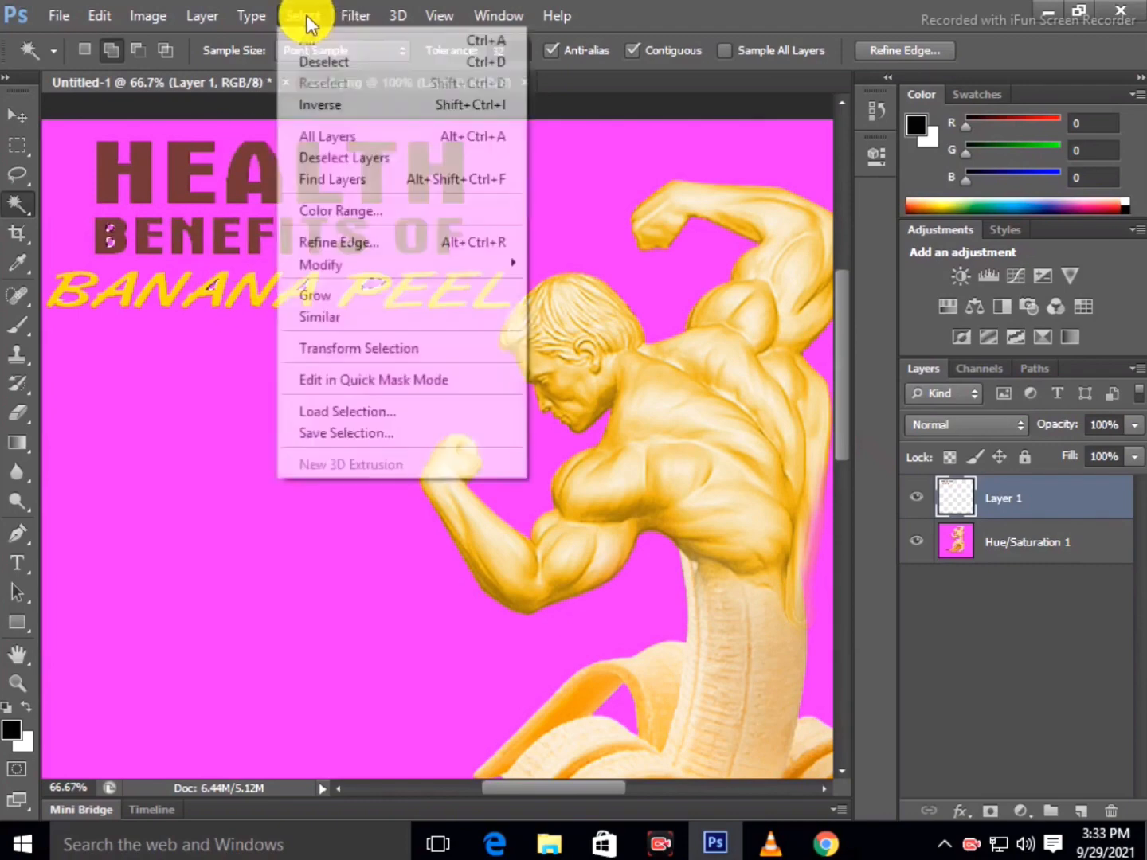
click(311, 59)
click(18, 685)
click(112, 50)
click(315, 430)
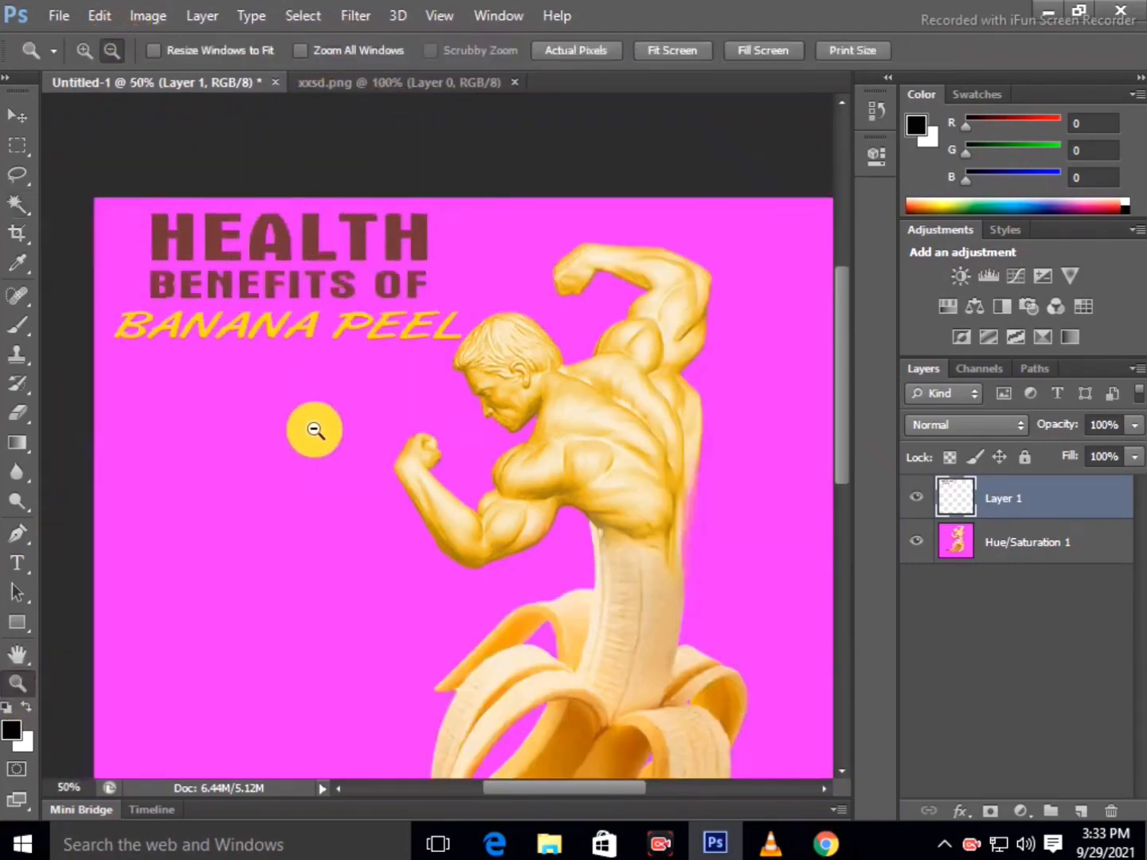
click(315, 430)
Open the first benefit text image, 1.png, from the Desktop and close the xxsd.png document
click(61, 17)
click(69, 62)
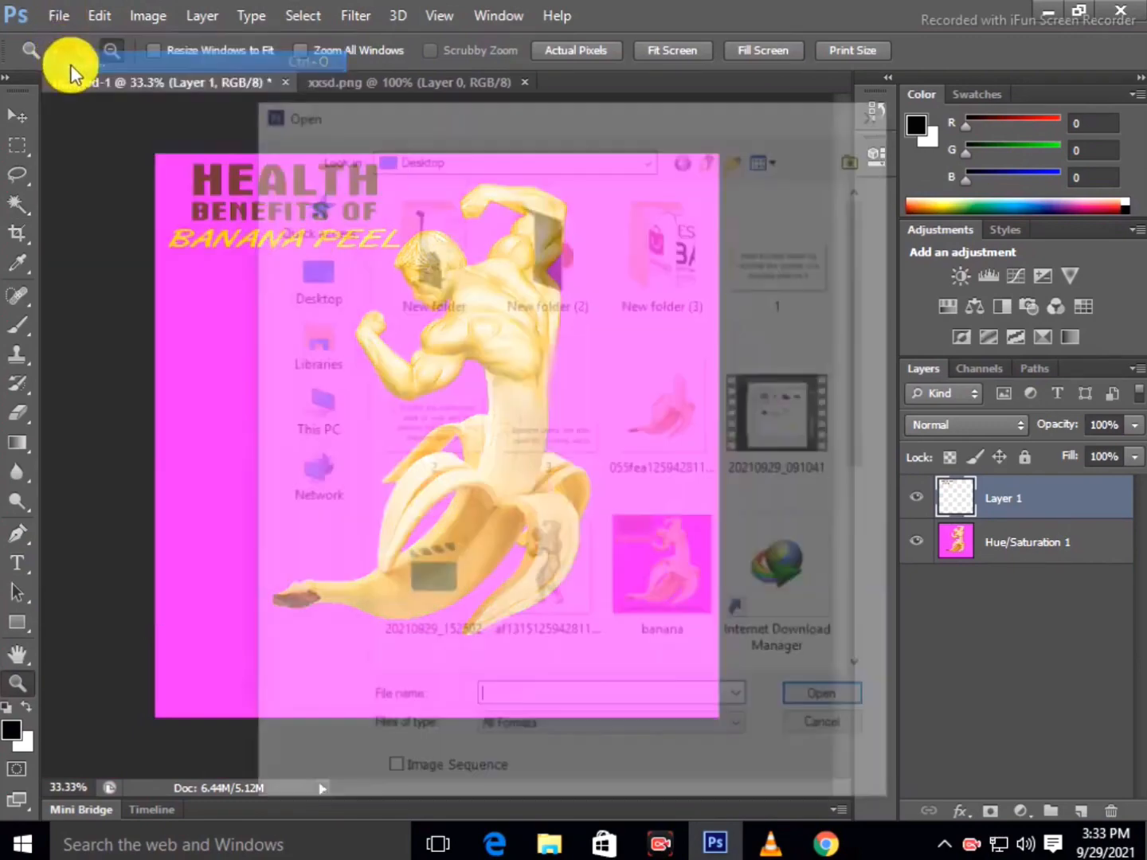
click(801, 262)
click(816, 699)
click(19, 115)
click(477, 82)
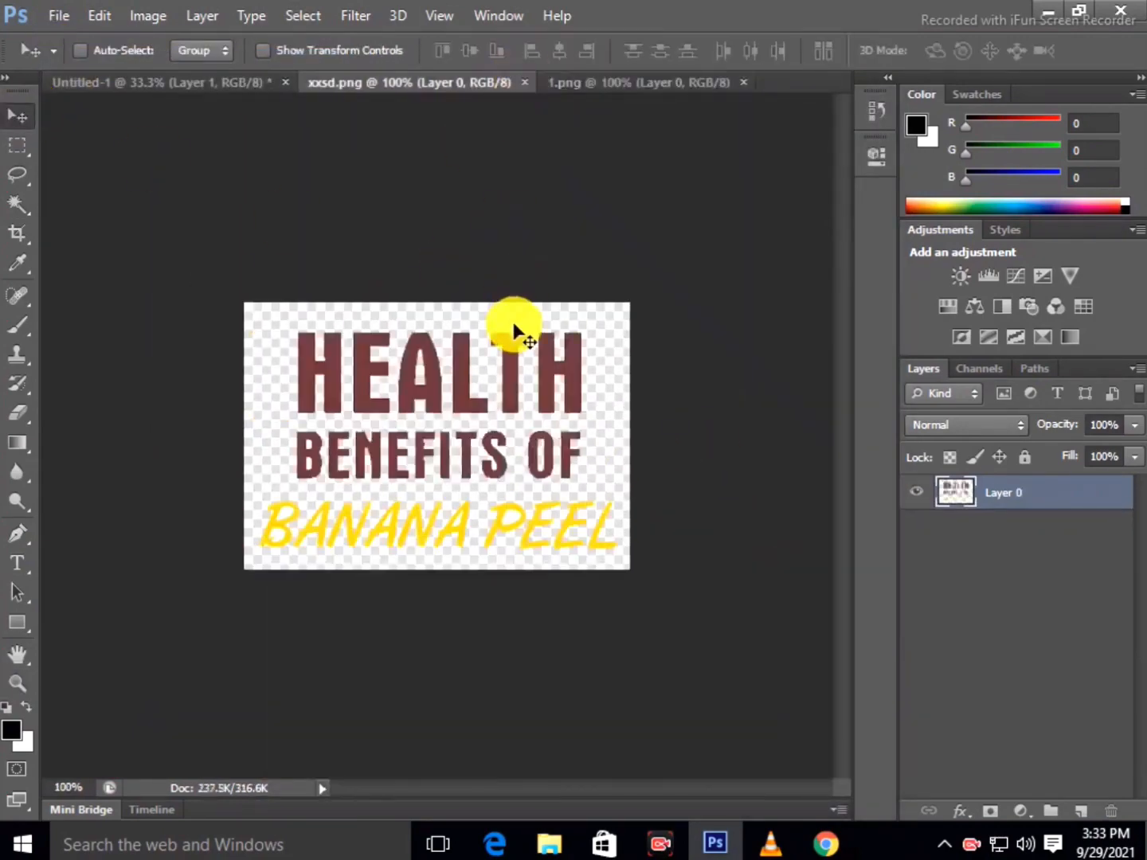
click(525, 82)
Stack the three numbered benefit texts below the title on the poster, scaling the third to 205.05% width and 254.17% height
drag(494, 435, 371, 468)
key(ctrl+t)
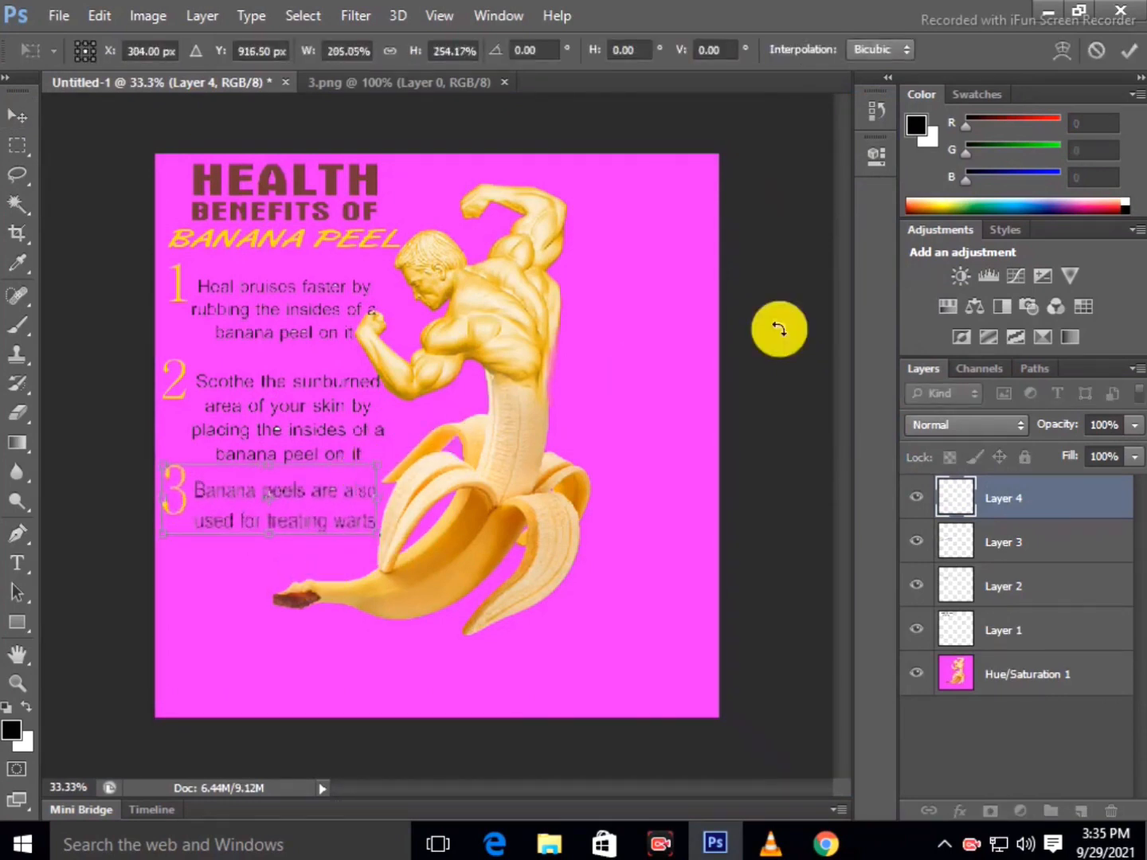
click(1129, 50)
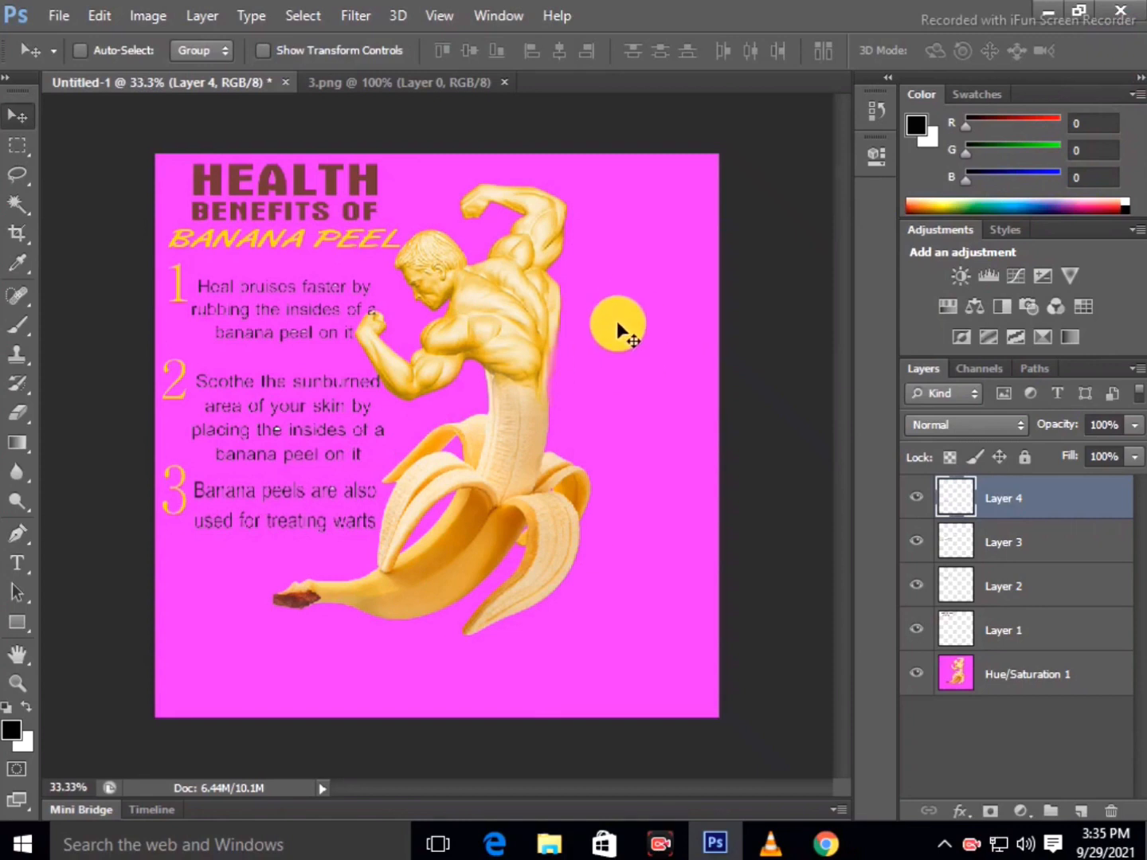
Start a new text layer in the lower-left area of the poster, below the banana's stem
key(t)
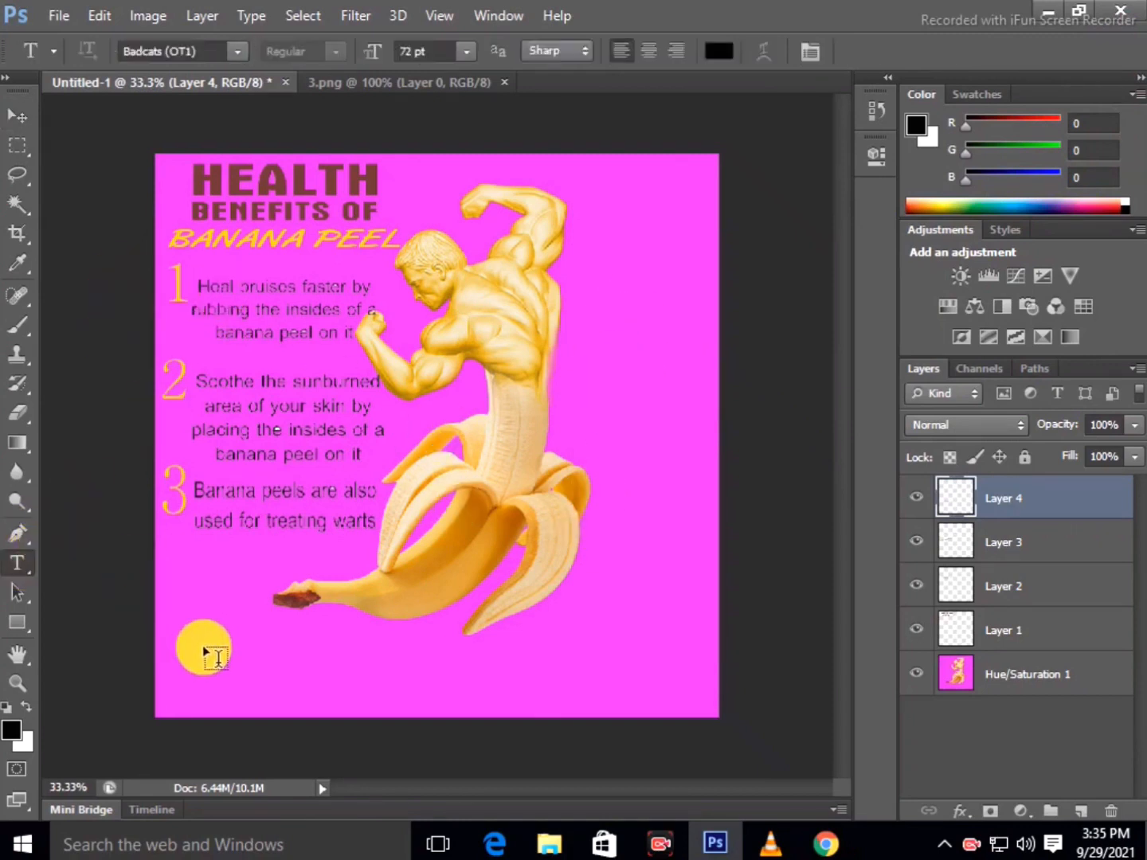
click(211, 659)
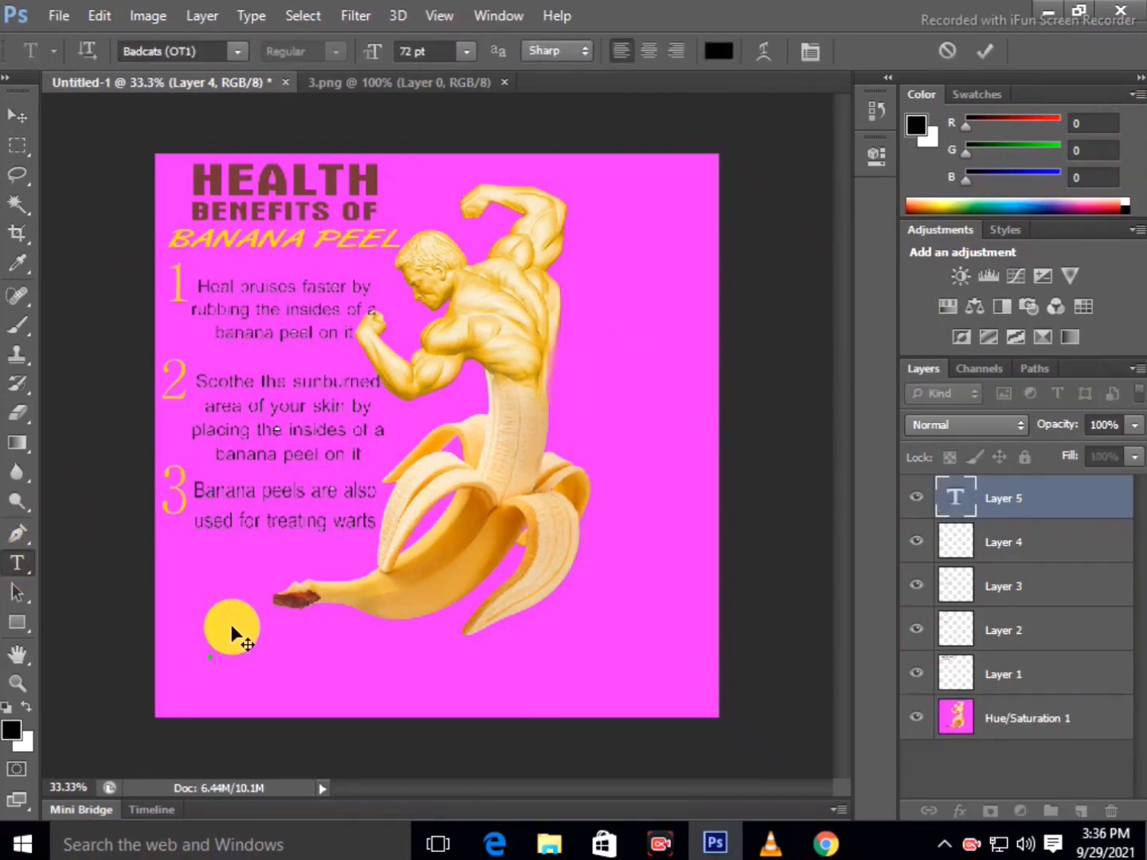